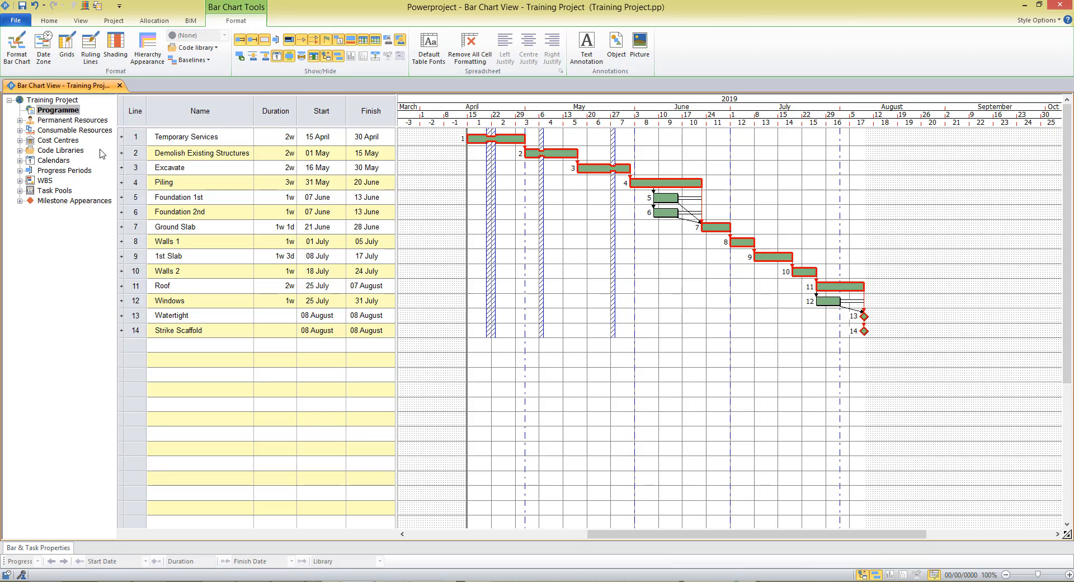
- Expand Code Libraries > Trades Contractor and widen the tree panel so full trade names show
click(20, 151)
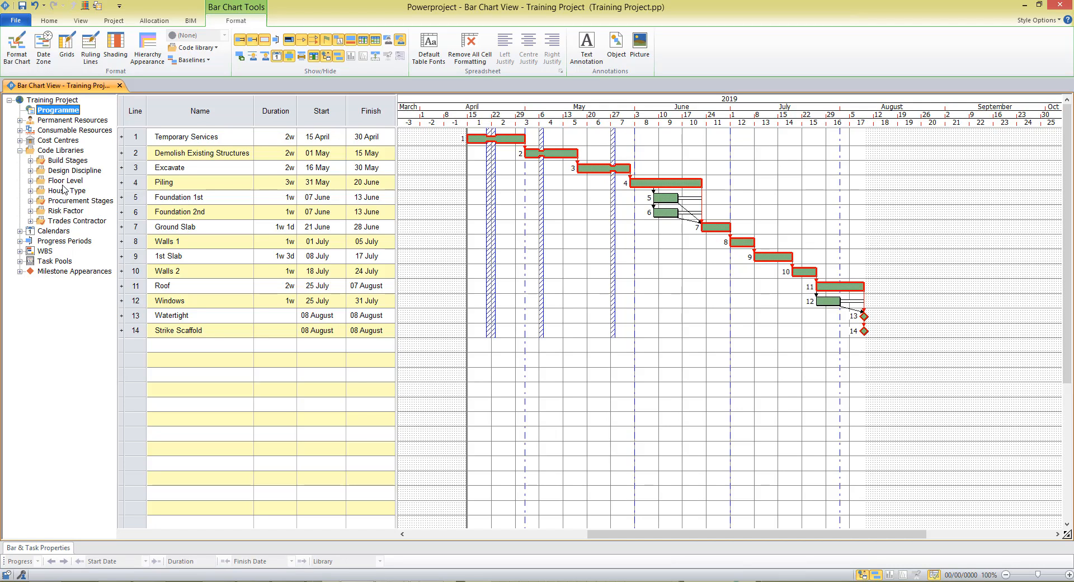
click(31, 222)
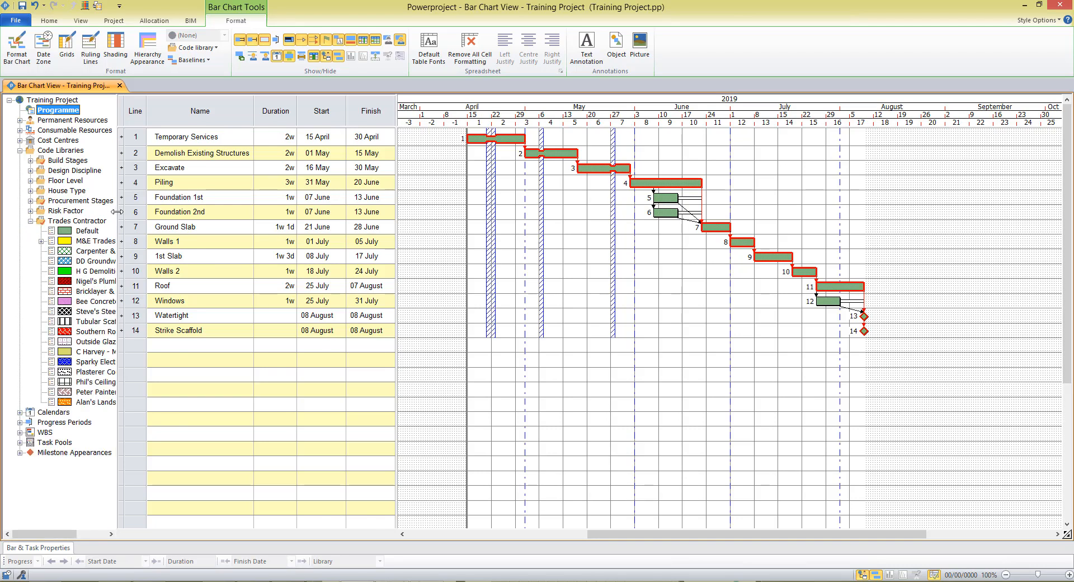
drag(117, 211, 164, 209)
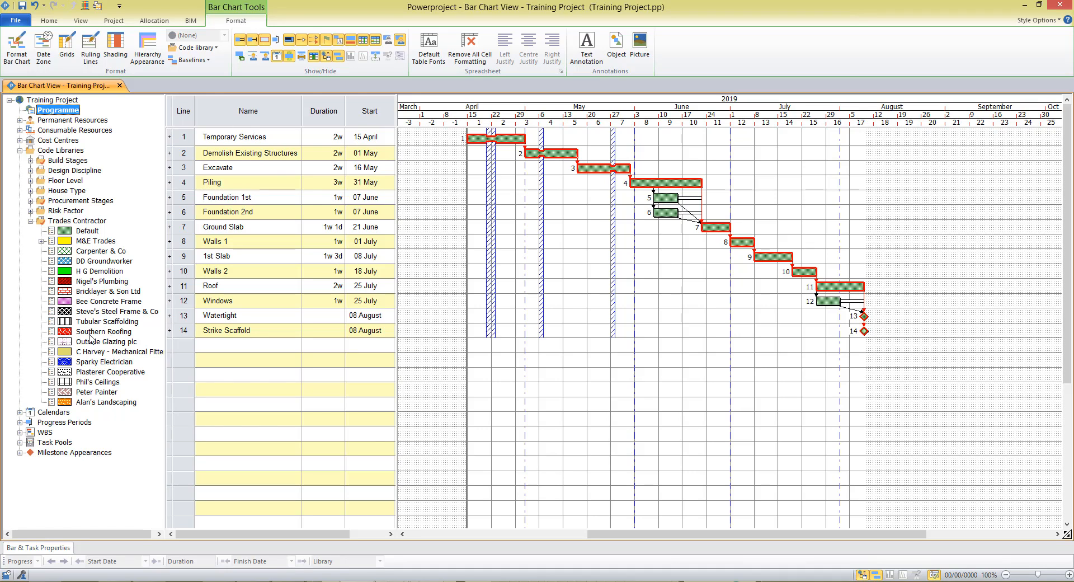
- Inspect the Carpenter & Co entry's properties, then close them
right_click(81, 254)
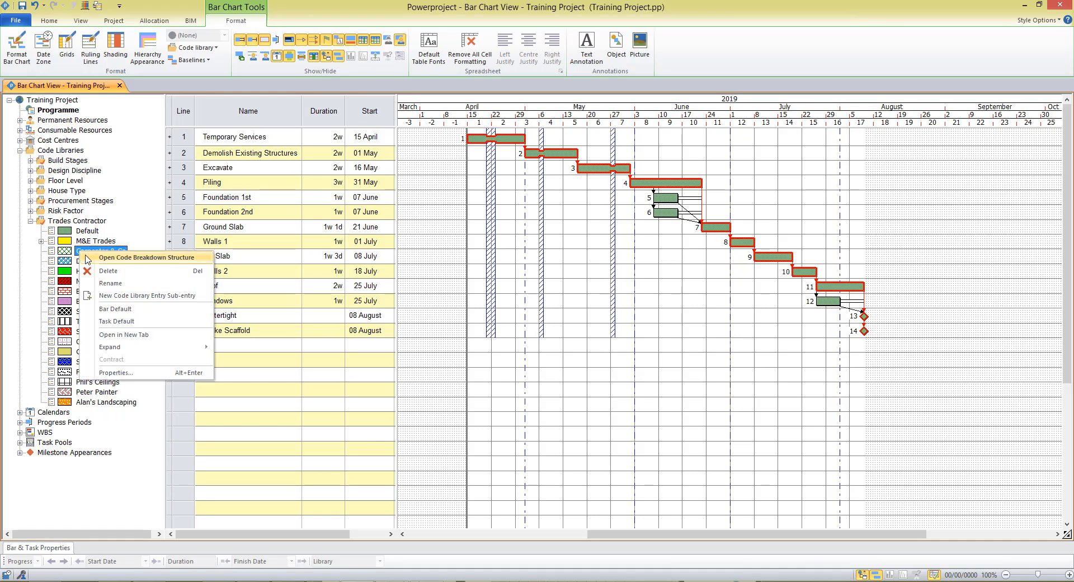
click(112, 283)
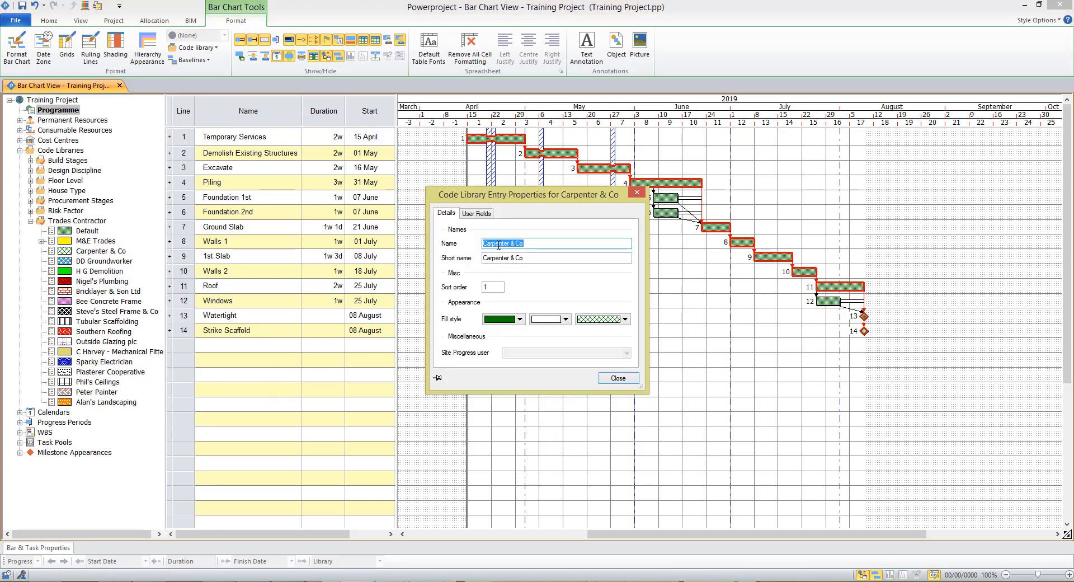
click(618, 378)
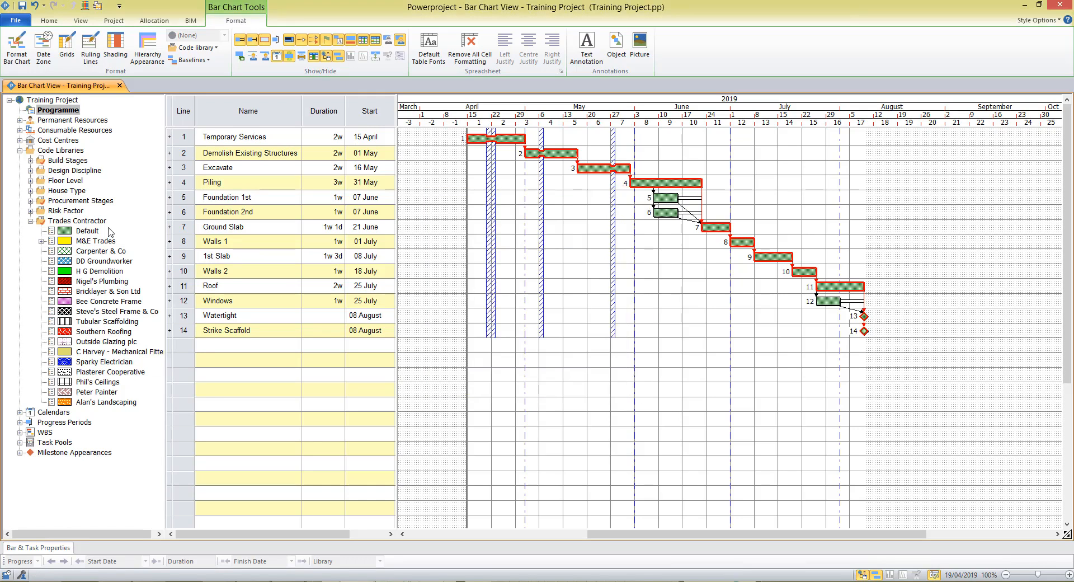
- Add a new Trades Contractor library entry named 'ACME Builders'
right_click(75, 223)
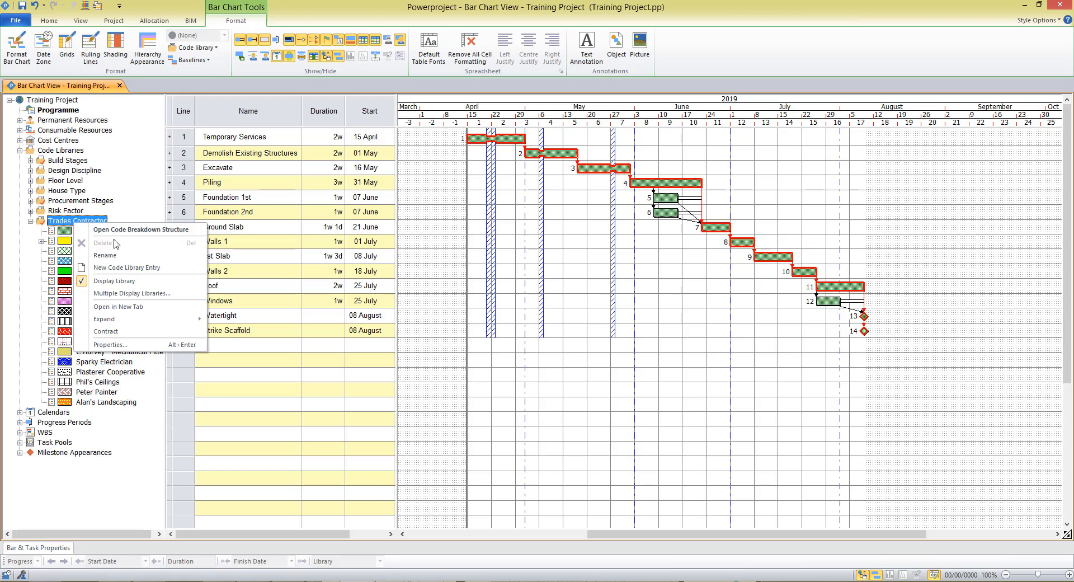
click(127, 271)
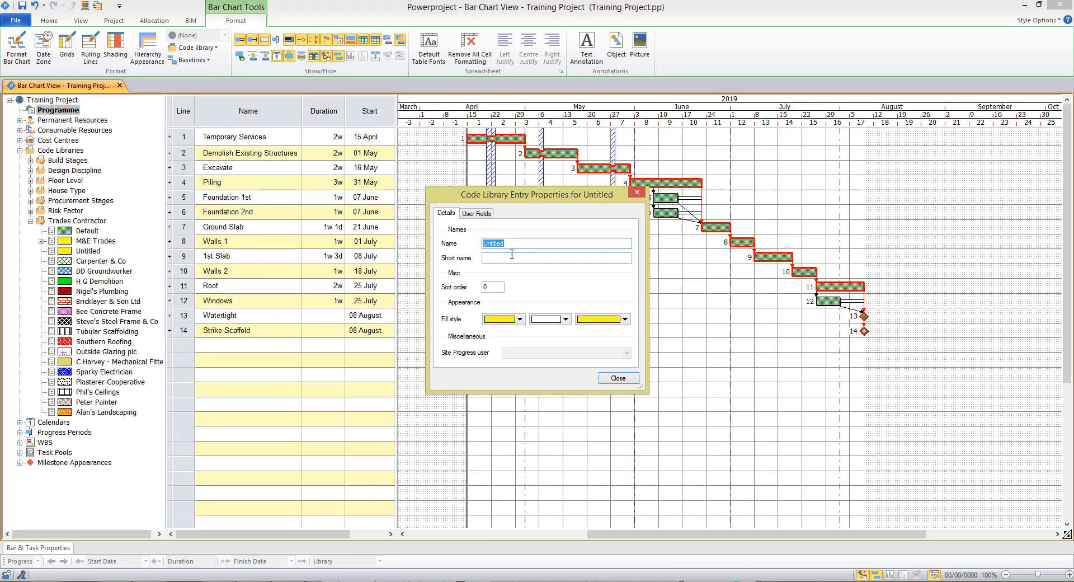
text(A)
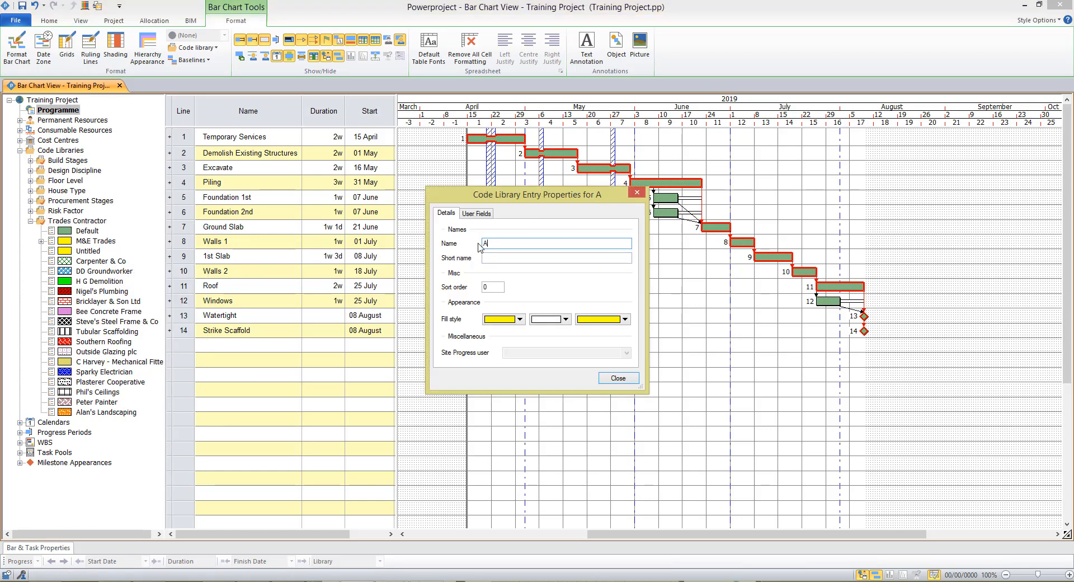
text(CME Builders)
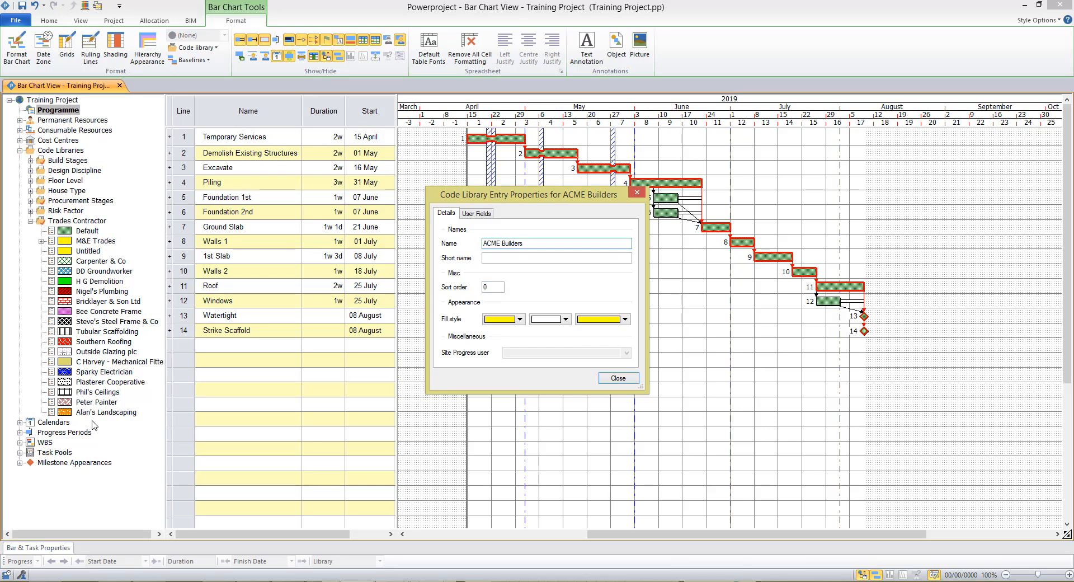
click(619, 379)
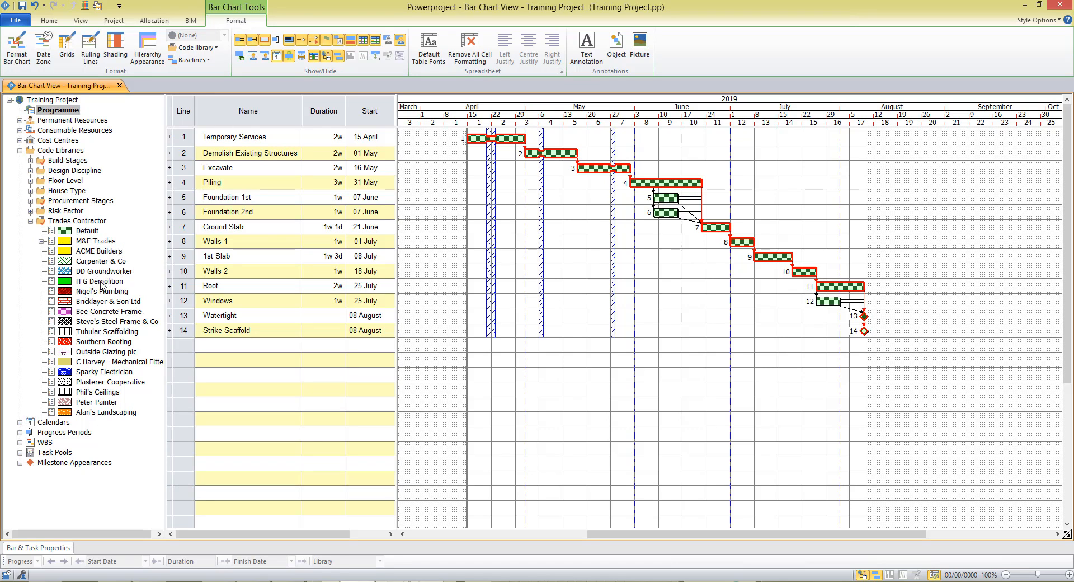
- Assign H G Demolition to demolition, and DD Groundworker to Excavate, Foundation 1st and Foundation 2nd
drag(102, 283, 559, 156)
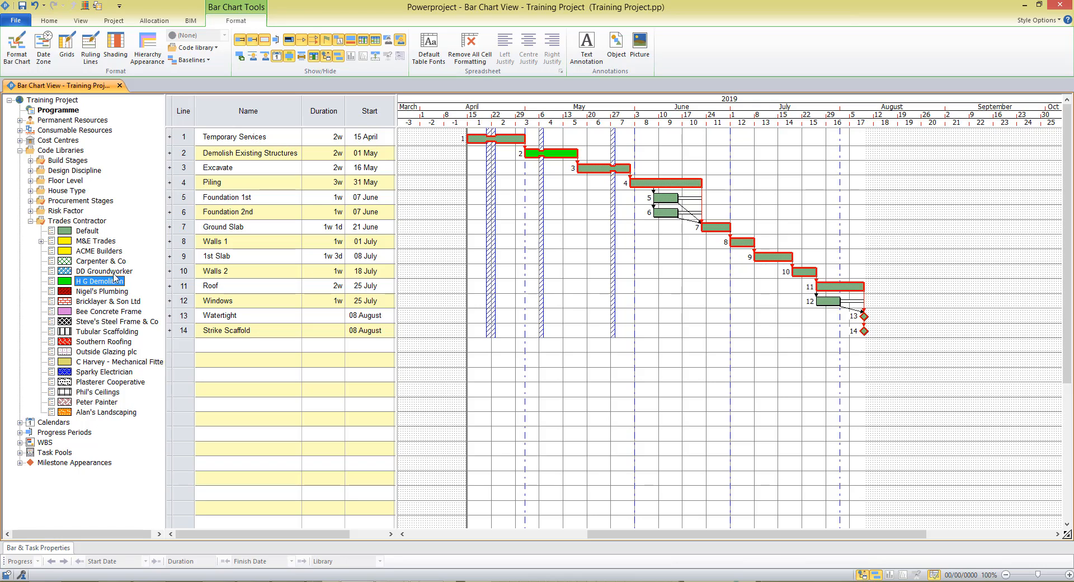
mouse_move(114, 272)
mouse_down()
mouse_move(472, 180)
mouse_move(594, 171)
mouse_up()
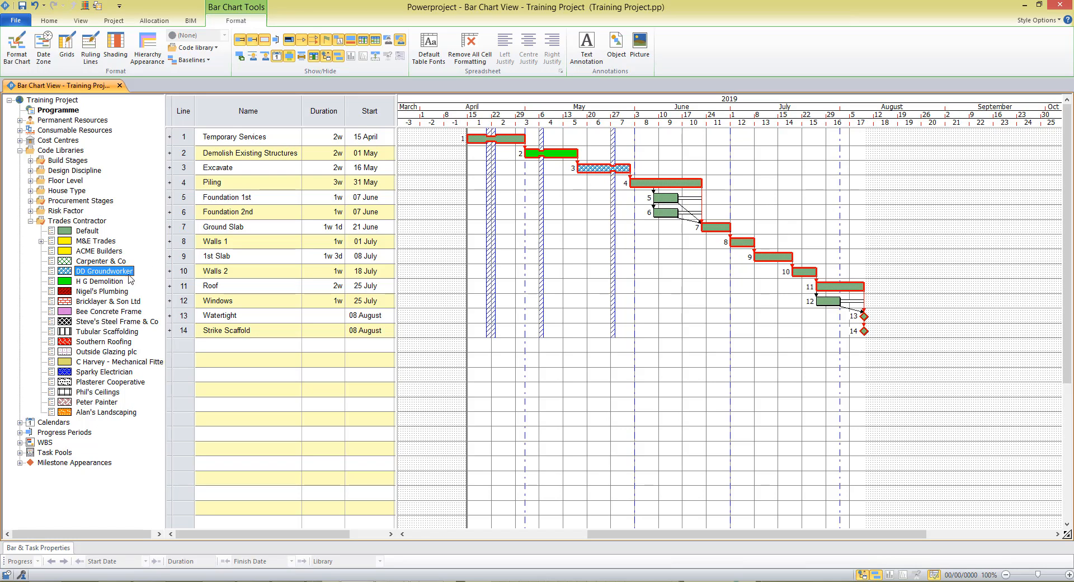
mouse_move(114, 274)
mouse_down()
mouse_move(634, 225)
mouse_move(667, 203)
mouse_up()
mouse_move(117, 272)
mouse_down()
mouse_move(495, 274)
mouse_move(666, 231)
mouse_move(667, 215)
mouse_up()
- Assign ACME Builders to Walls 1, Walls 2 and Piling, then delete the stray bar on row 13
click(743, 244)
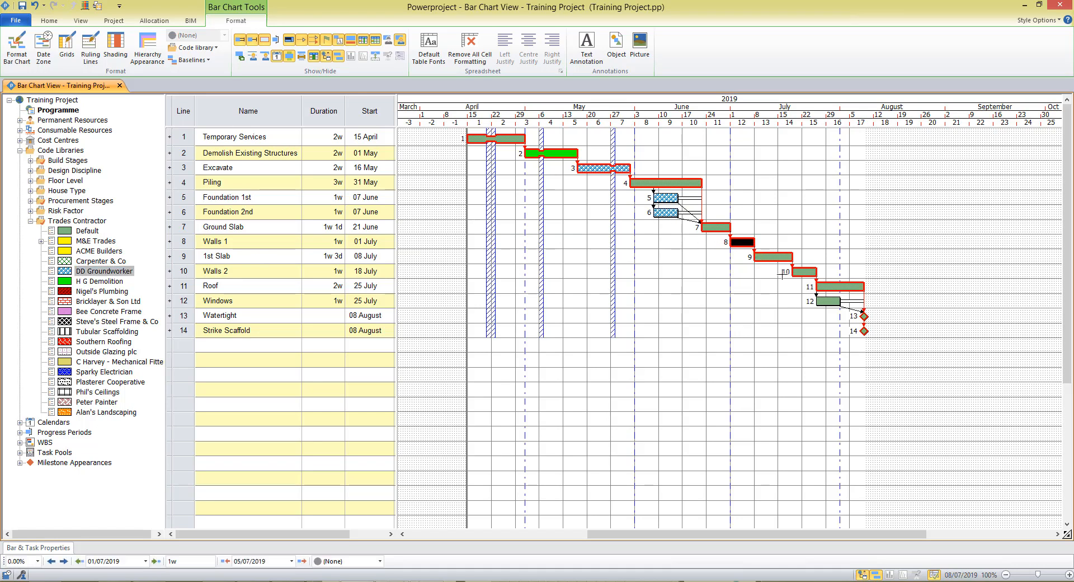
ctrl+click(803, 272)
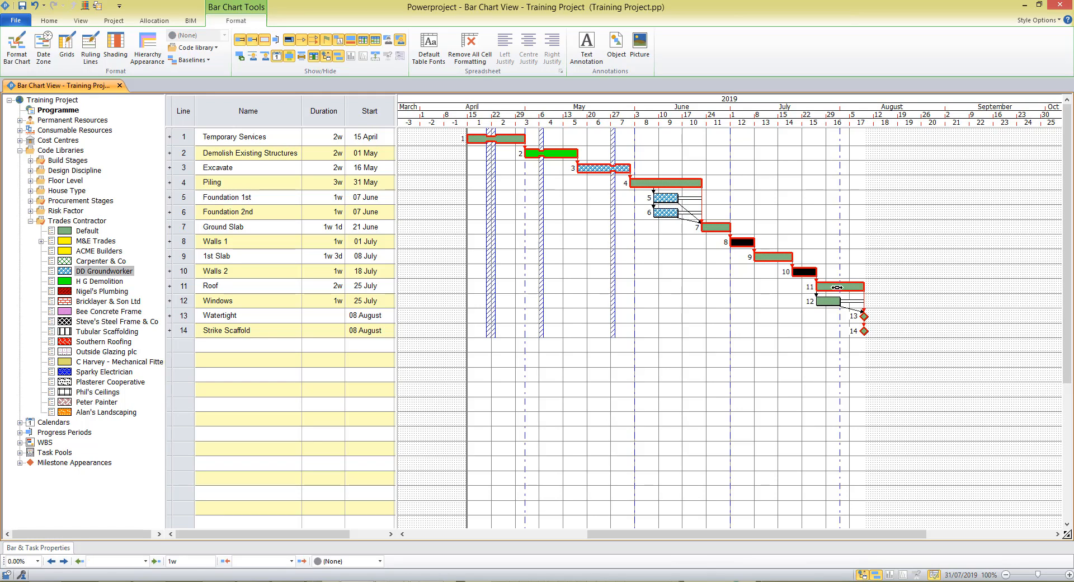
drag(682, 196, 656, 182)
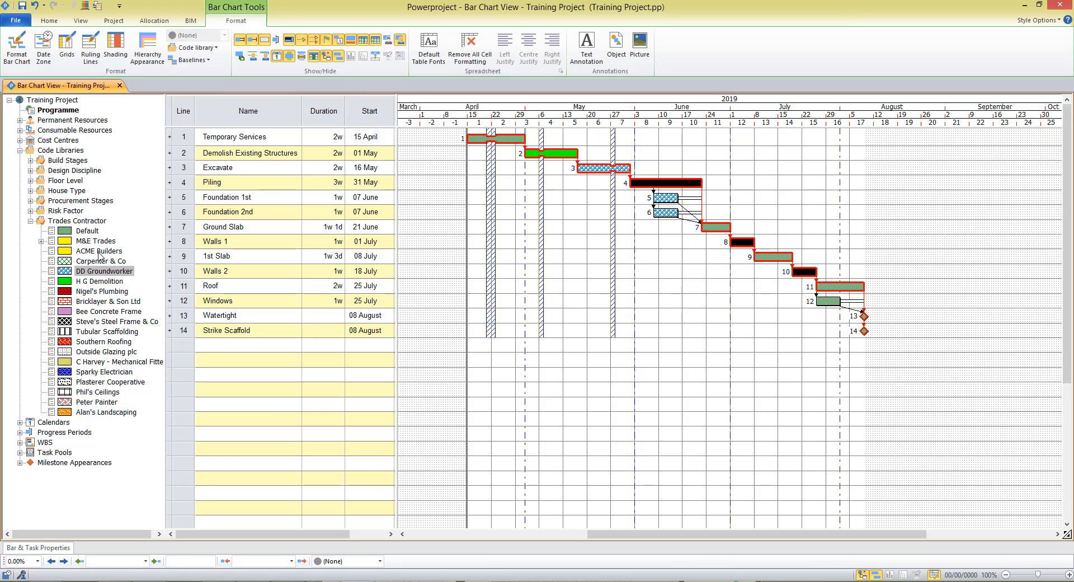
drag(99, 251, 639, 185)
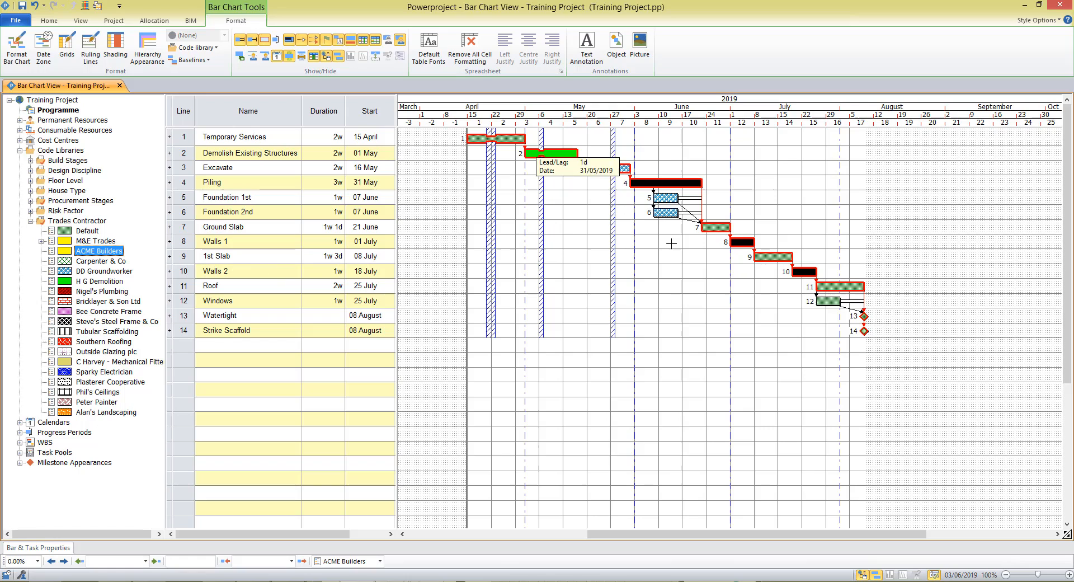
click(700, 321)
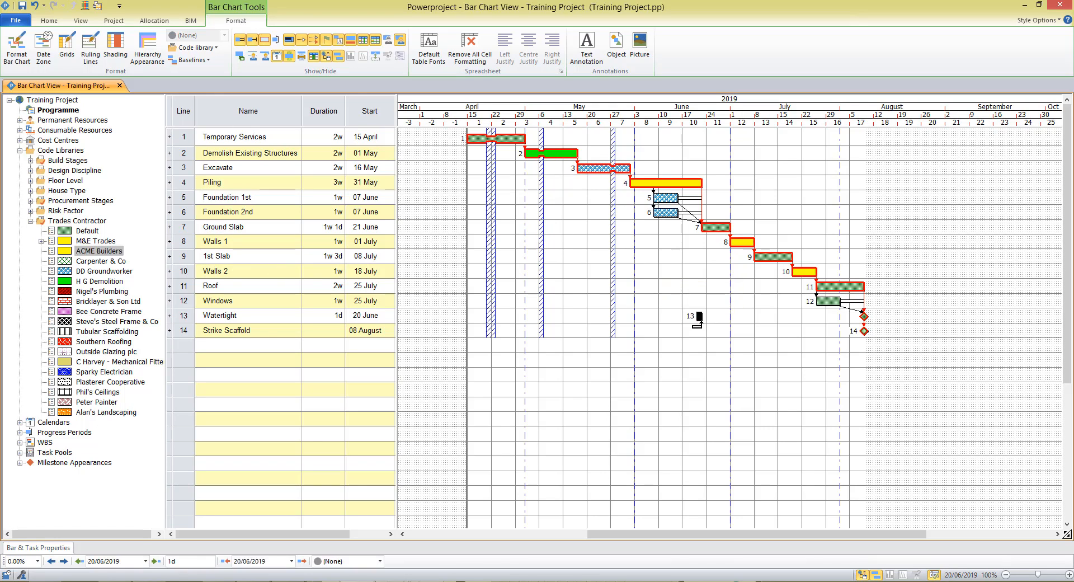
key(Delete)
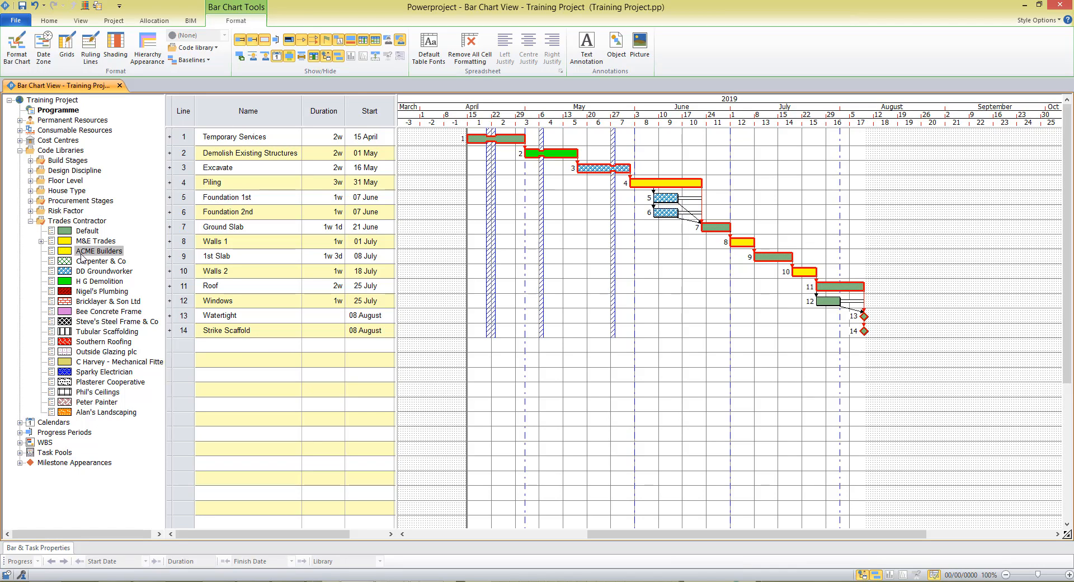
right_click(82, 255)
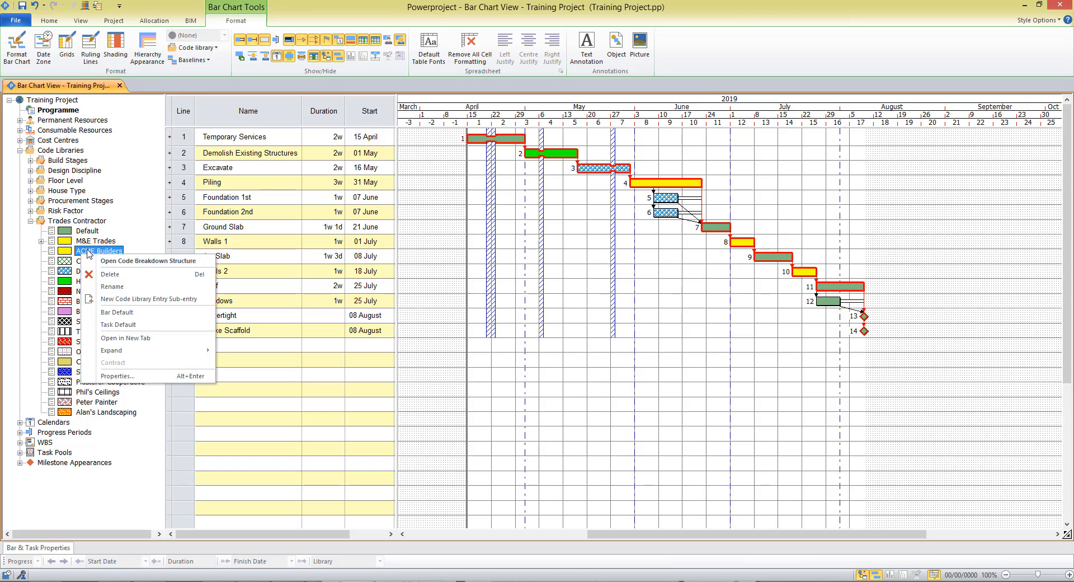
click(123, 261)
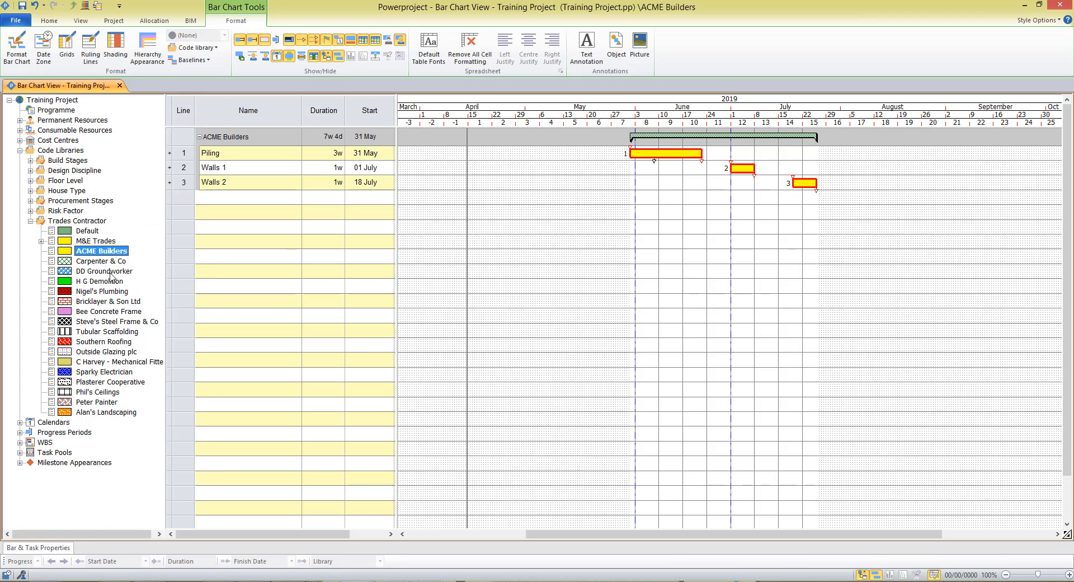
click(112, 272)
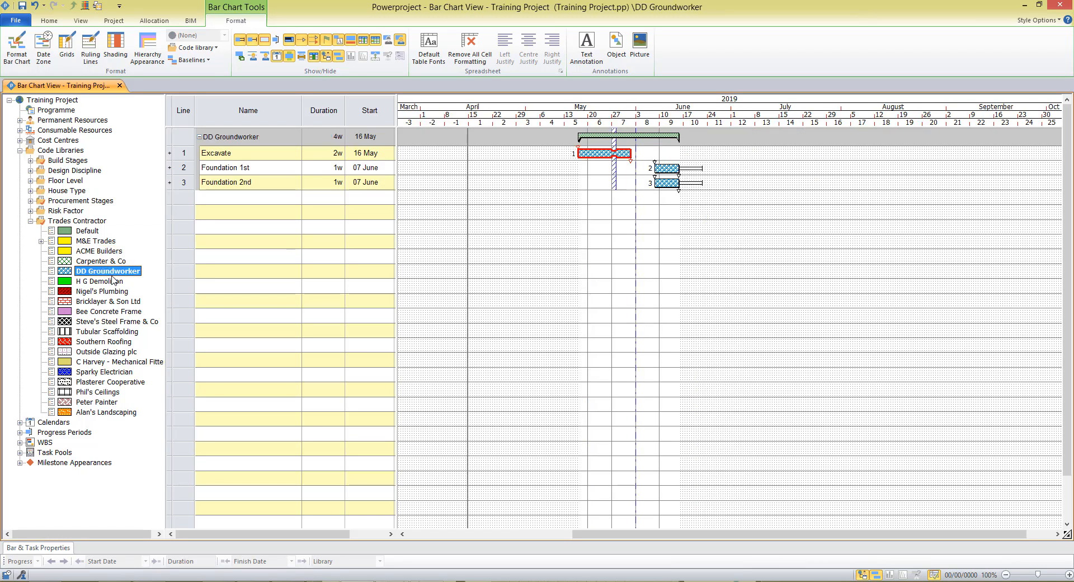
click(100, 281)
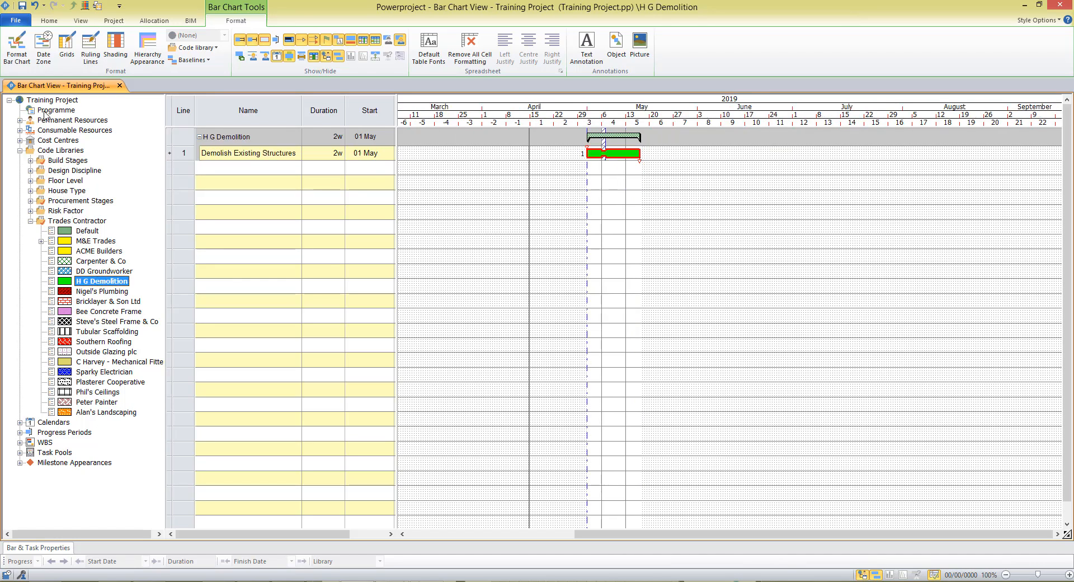
key(ctrl)
key(ctrl)
key(ctrl)
key(ctrl)
click(45, 113)
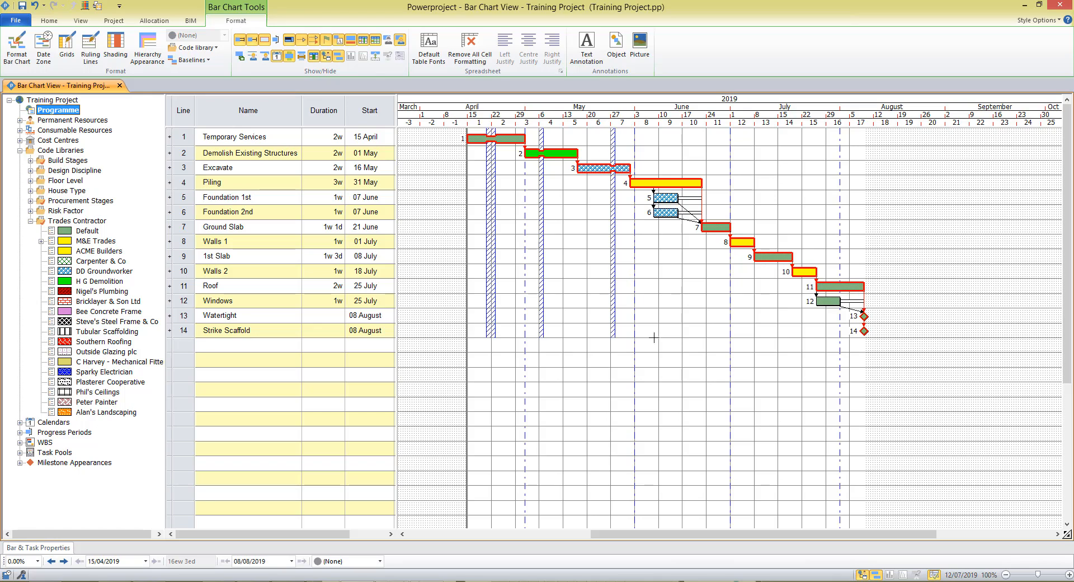
click(241, 42)
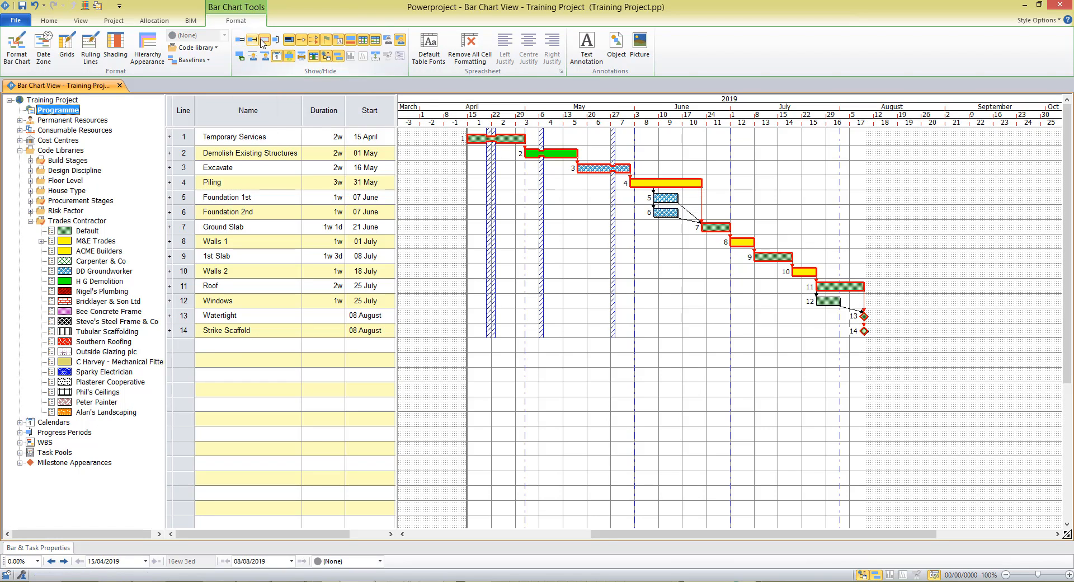
click(265, 42)
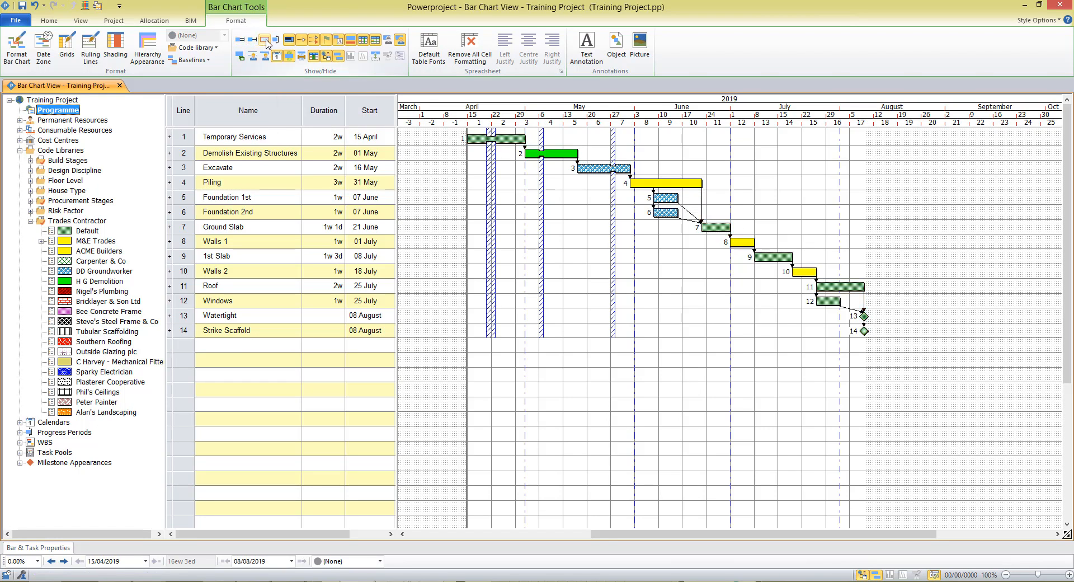
click(314, 43)
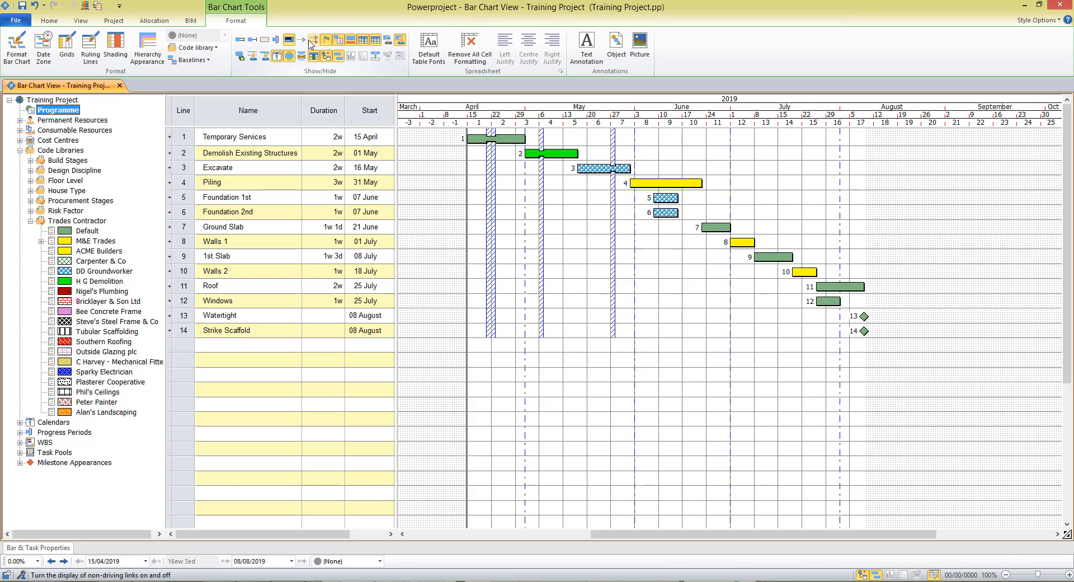
click(303, 44)
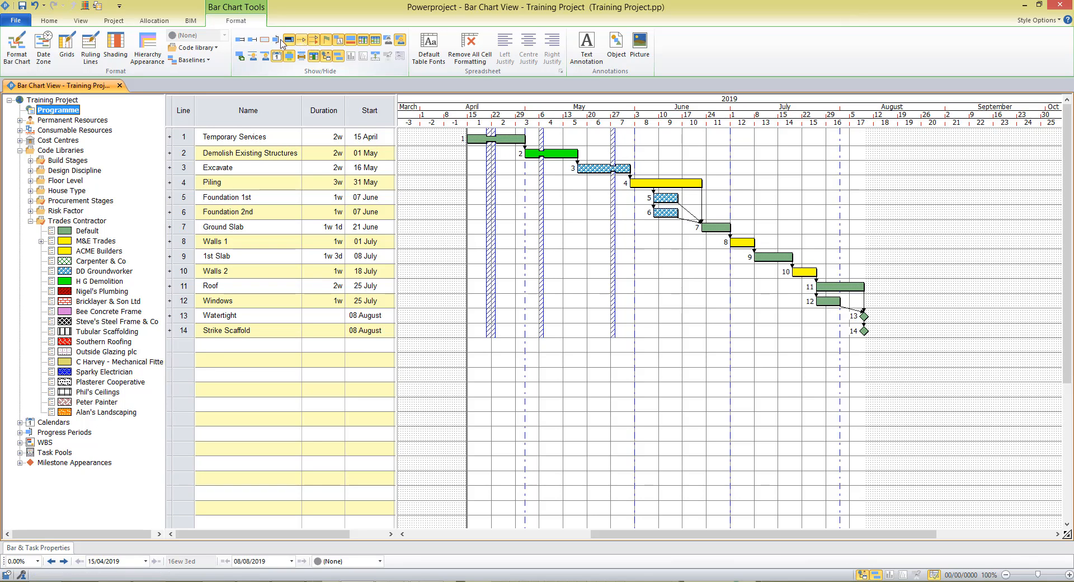
click(253, 44)
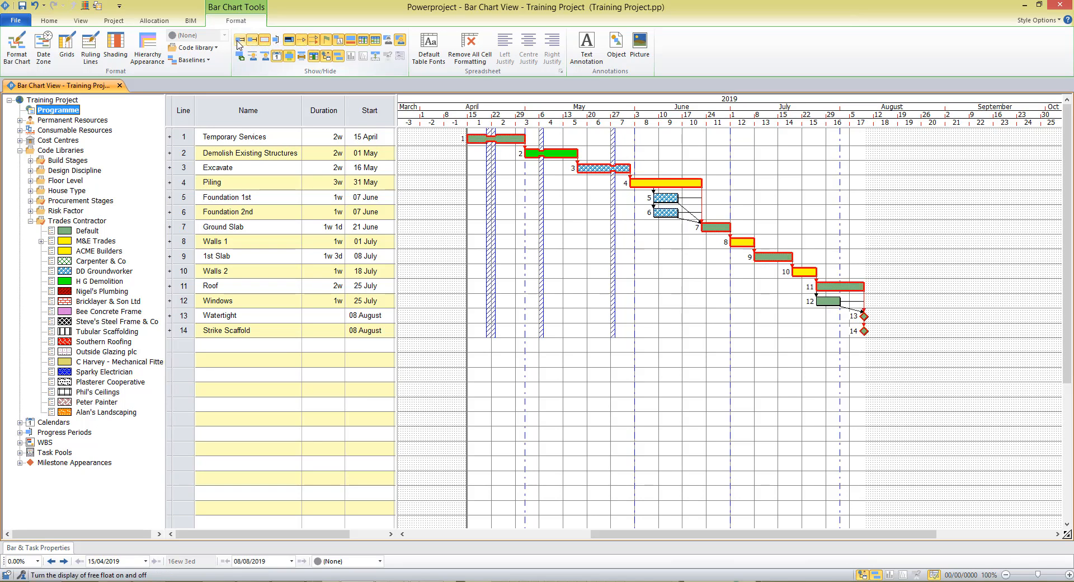
click(239, 44)
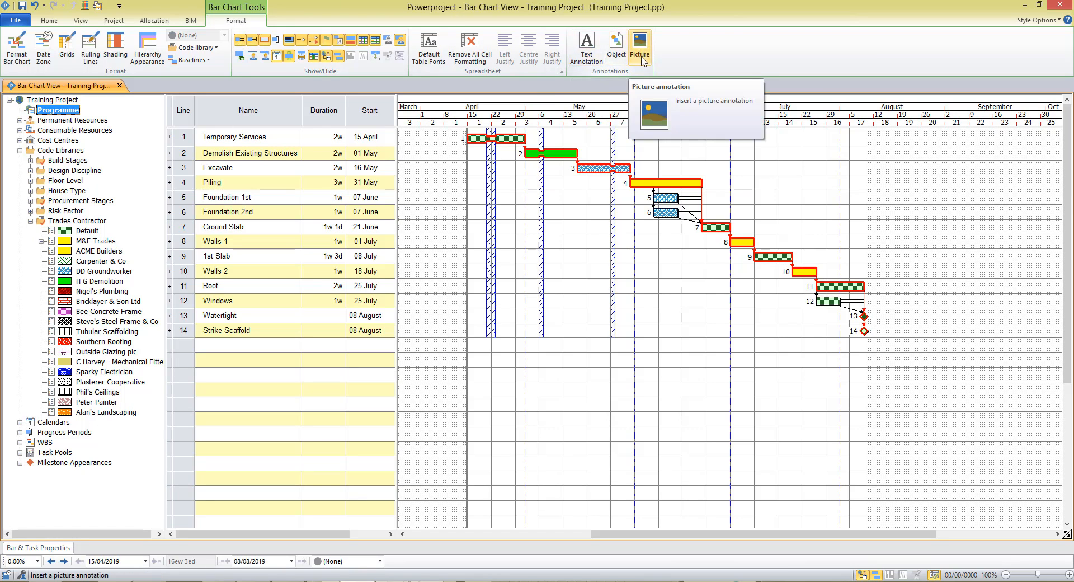
- Add a 'Client Visit' text annotation on the bar chart
click(590, 47)
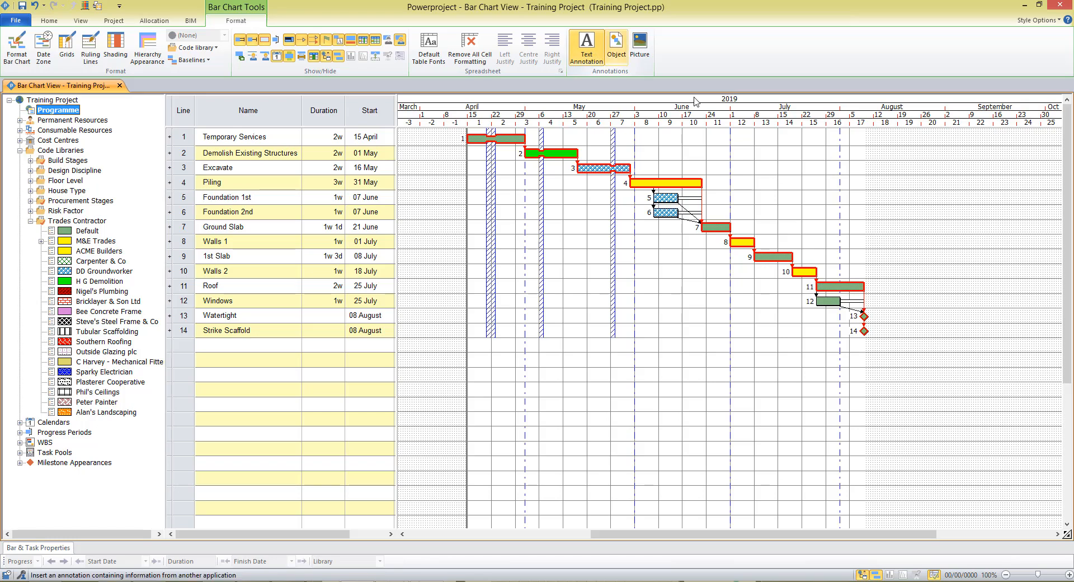
drag(635, 243, 729, 297)
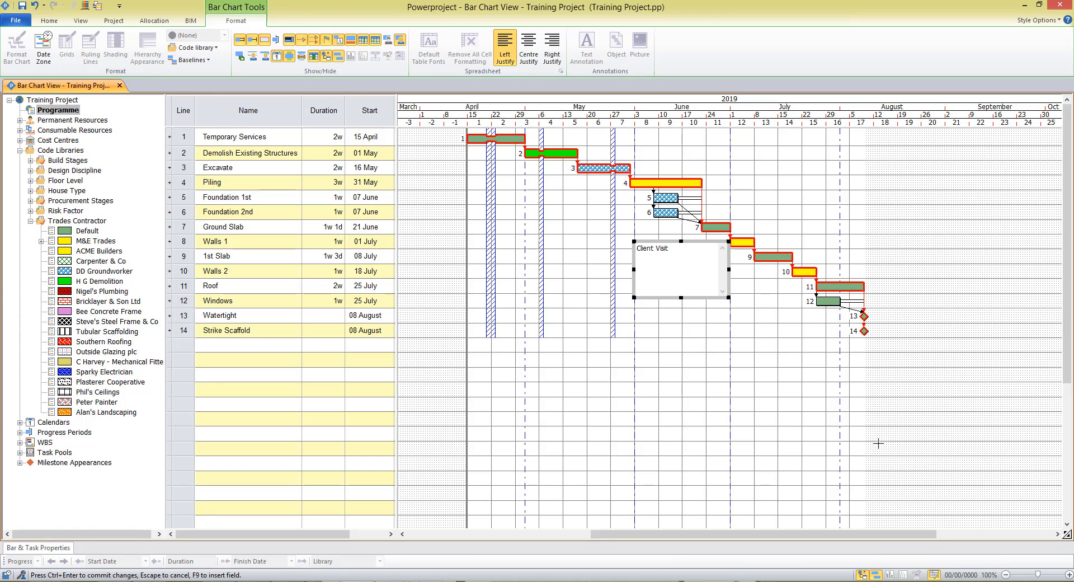
click(712, 337)
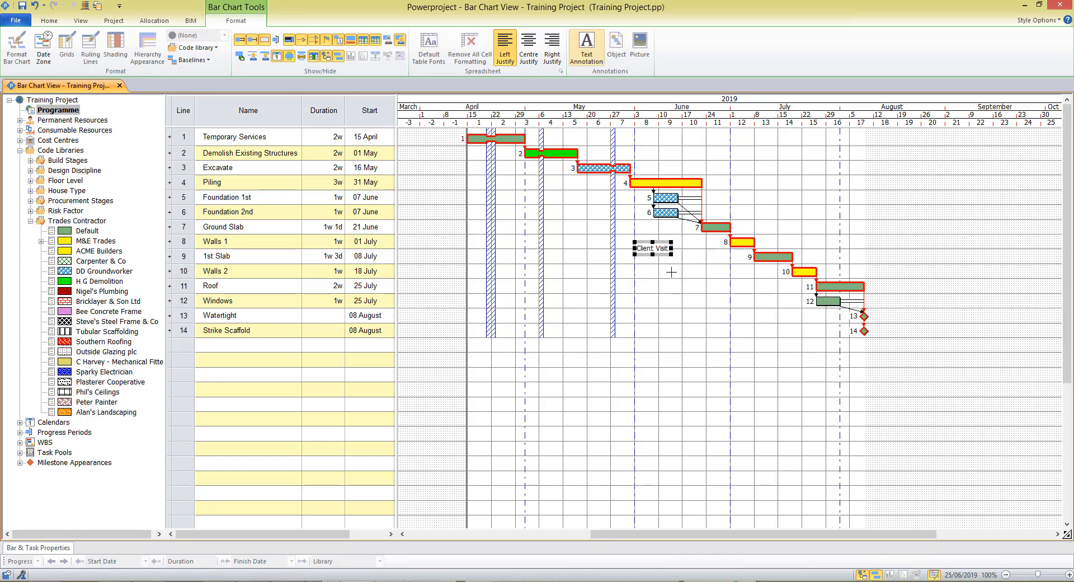
- Format the Client Visit text bold, 12 pt, red, and move it above the Piling bar
double_click(649, 250)
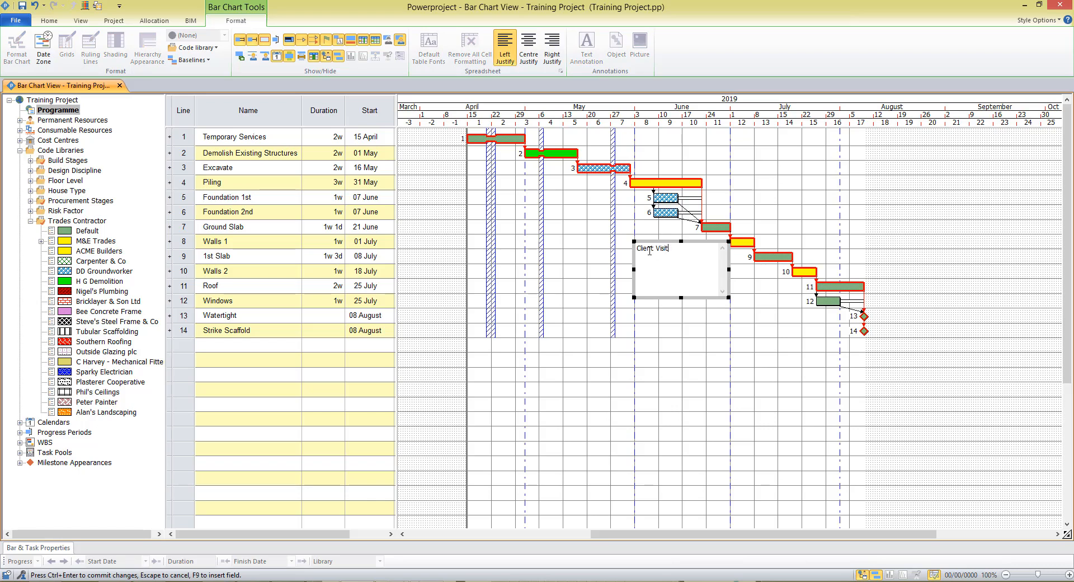
drag(669, 248, 578, 218)
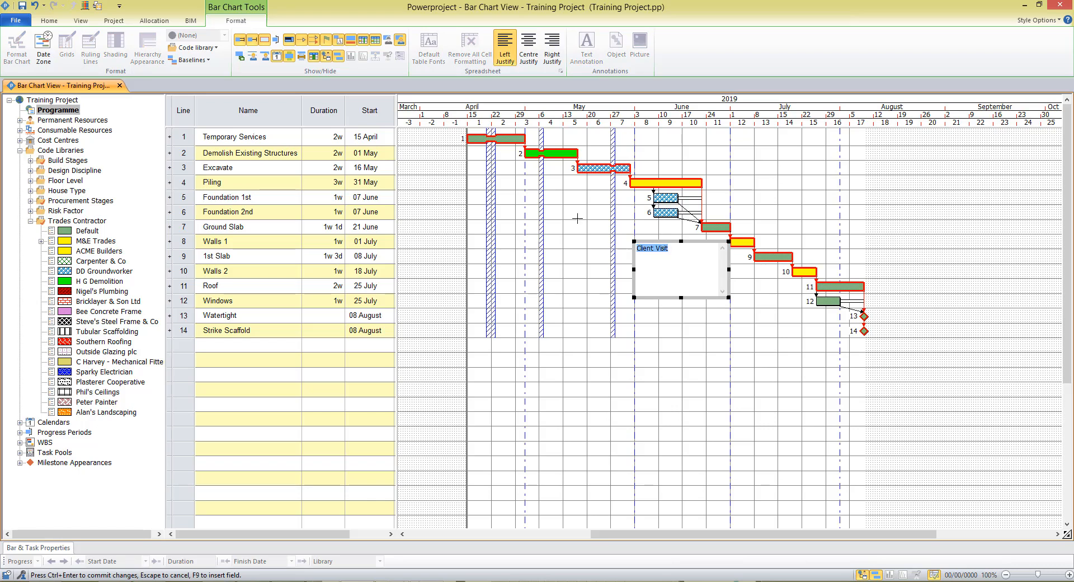
click(49, 22)
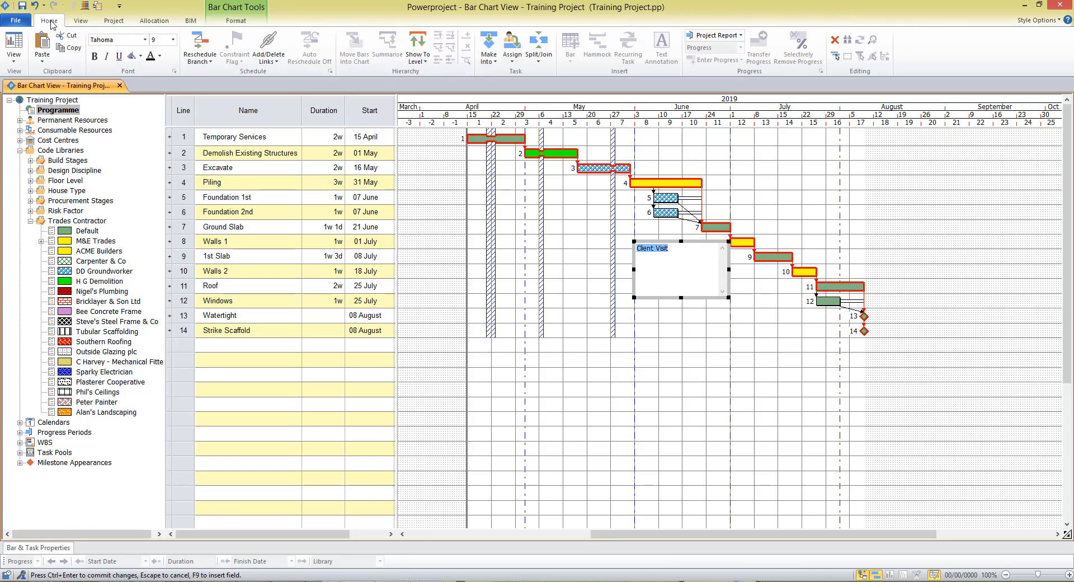
click(95, 56)
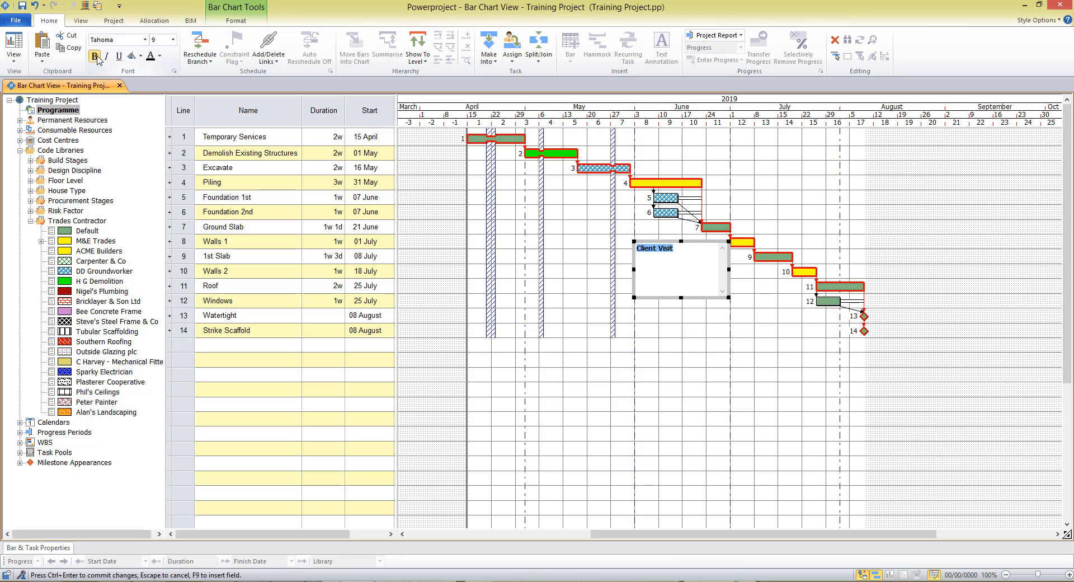
click(173, 39)
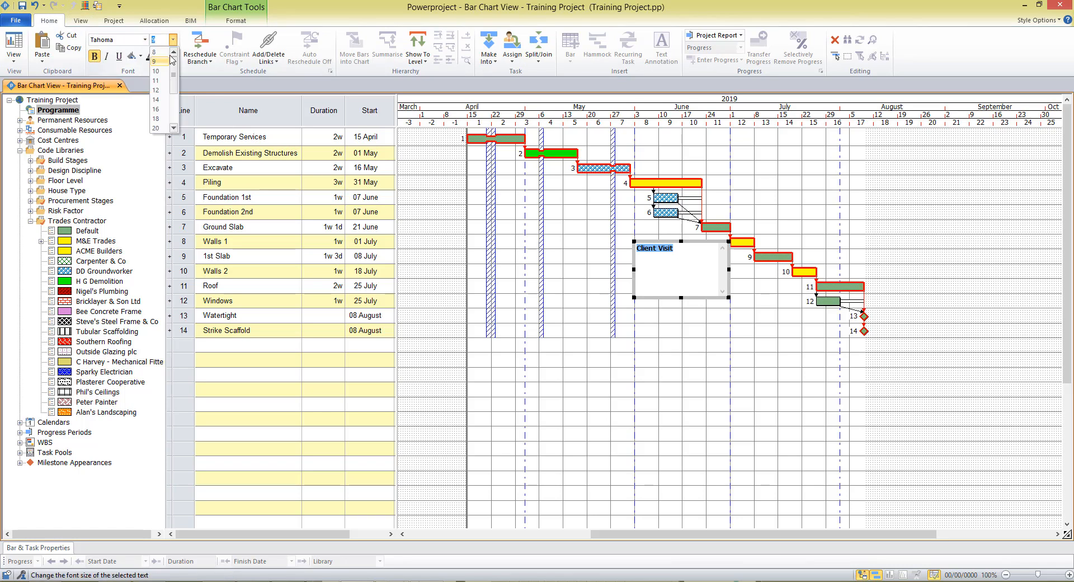
click(159, 92)
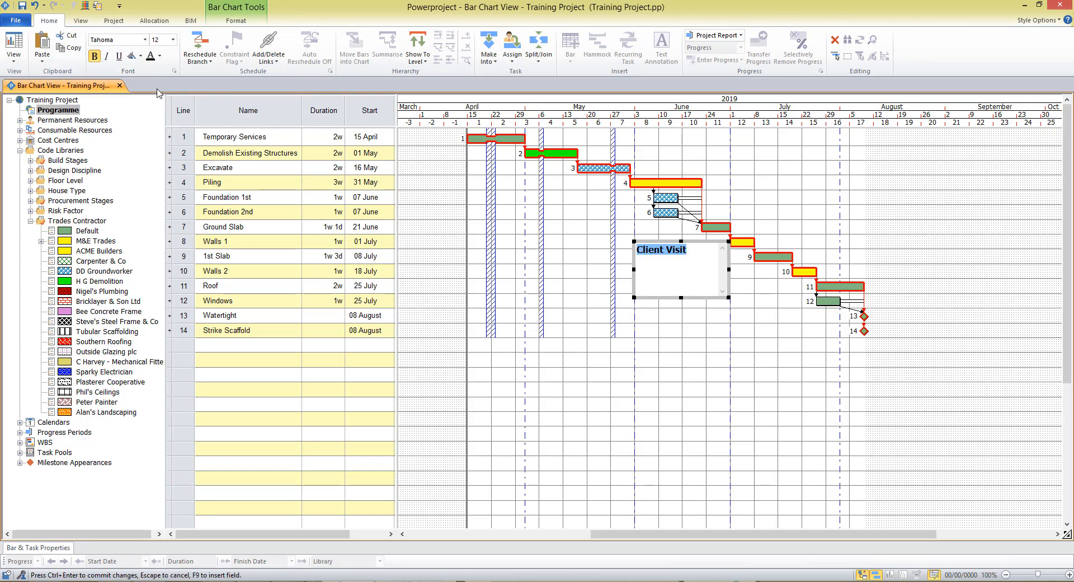
click(160, 56)
click(169, 68)
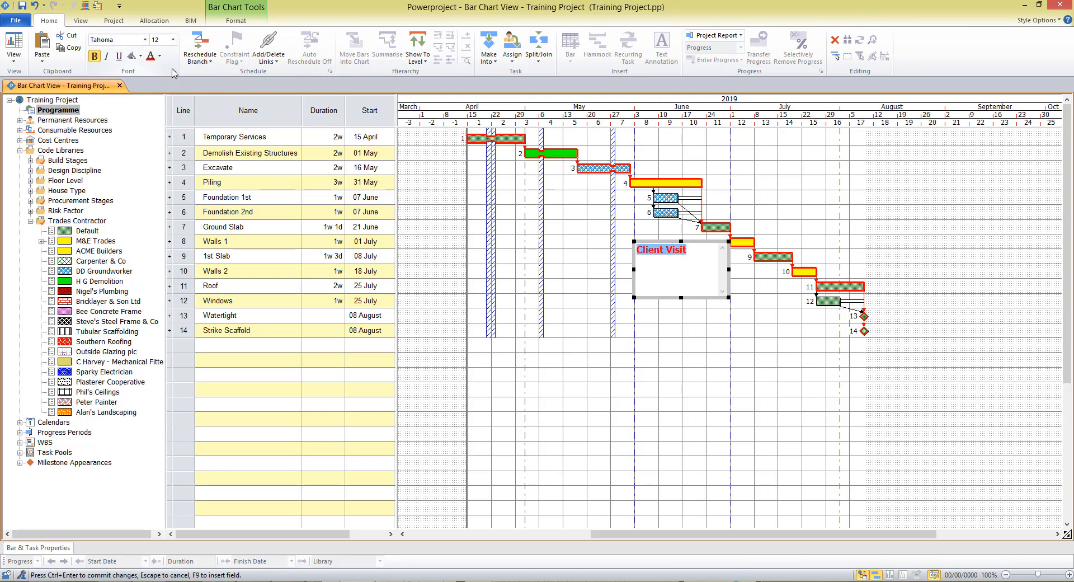
key(ctrl+Return)
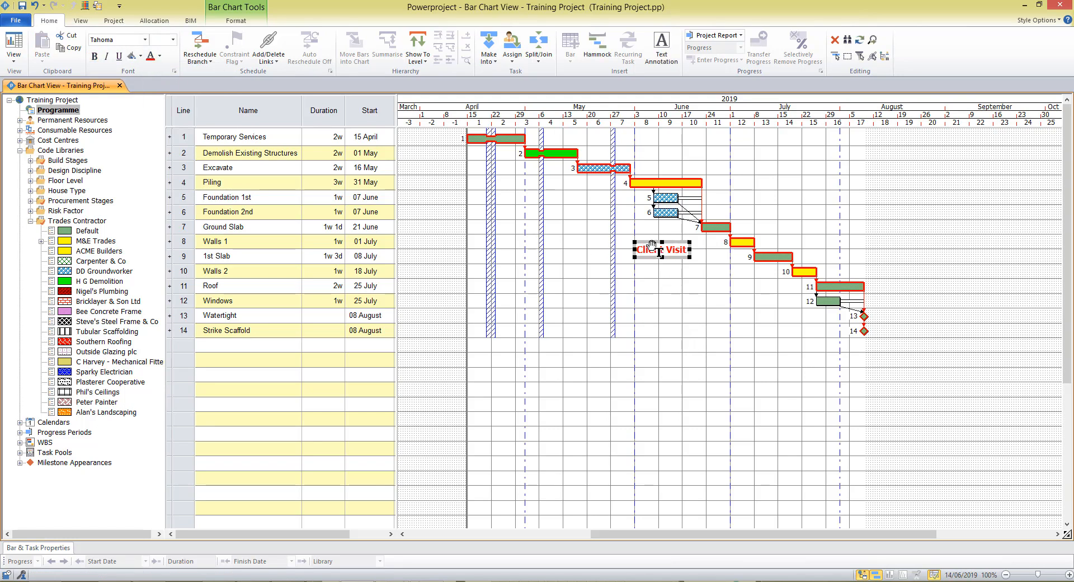
mouse_move(679, 241)
mouse_down()
mouse_move(719, 198)
mouse_move(708, 162)
mouse_move(675, 160)
mouse_move(696, 162)
mouse_up()
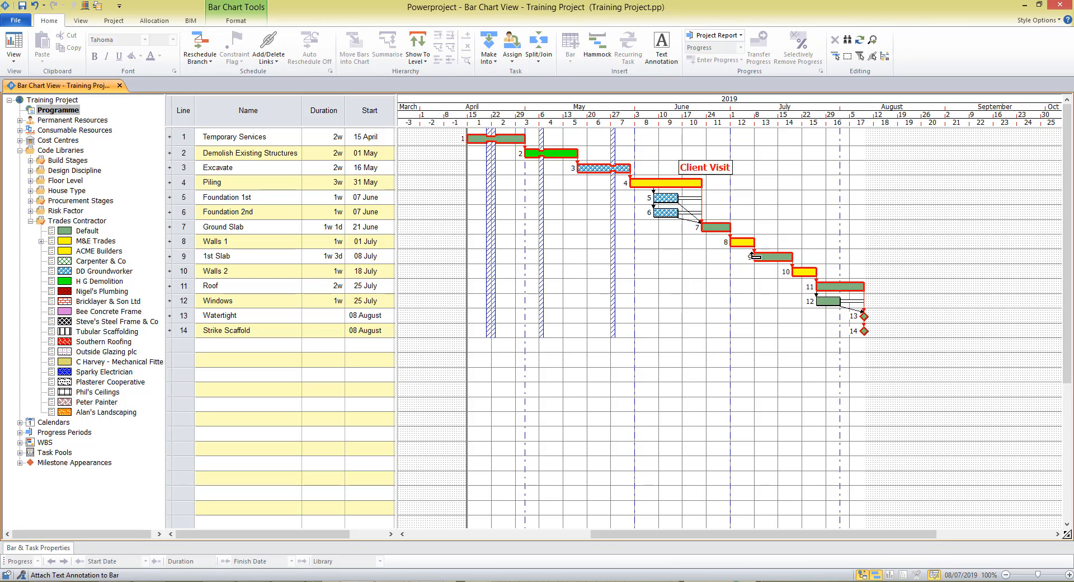
- Draw a picture annotation frame across the bar chart
click(239, 22)
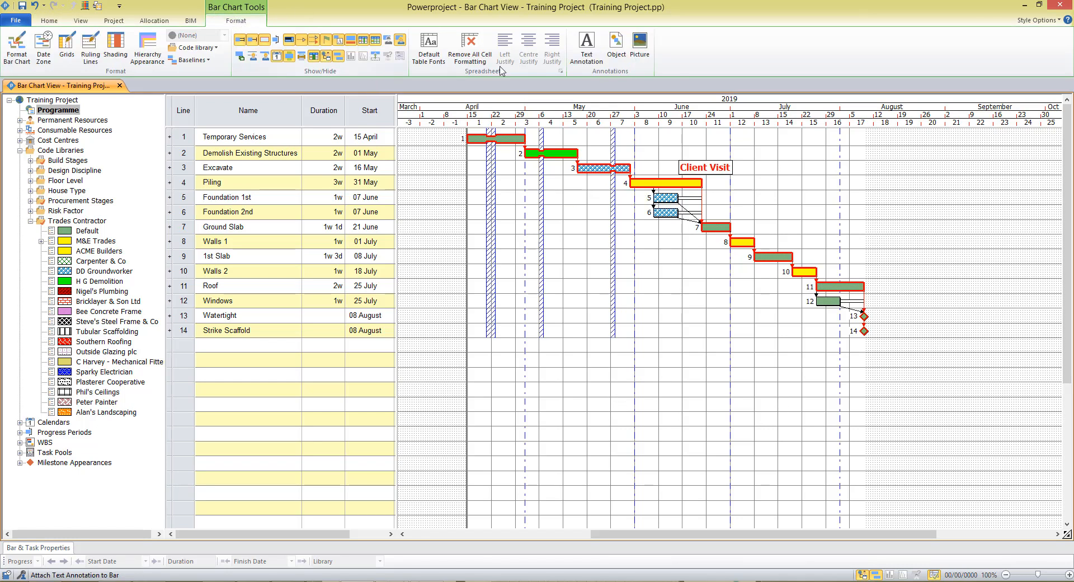
click(641, 48)
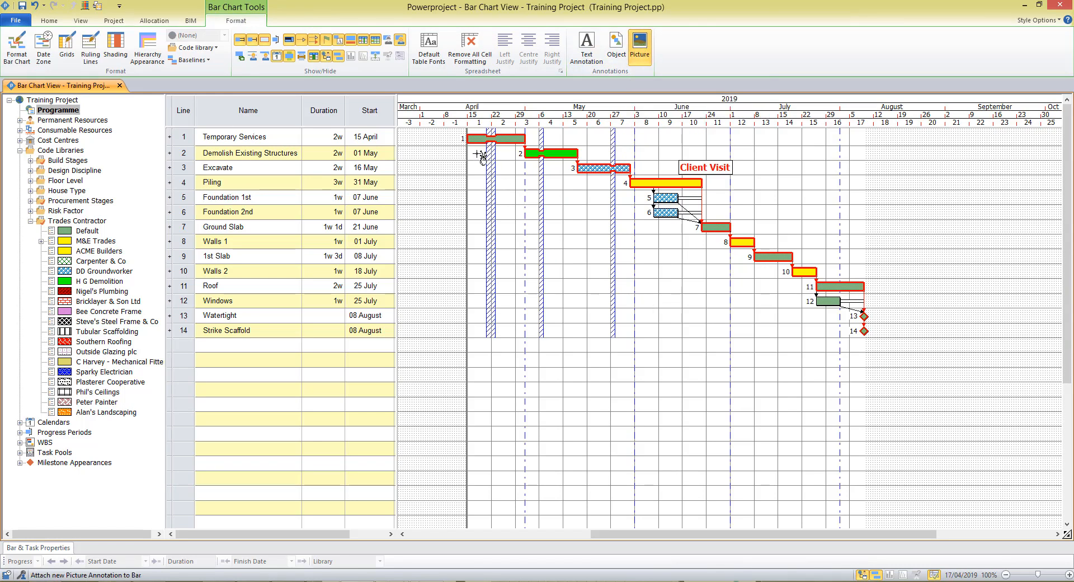
mouse_move(480, 154)
mouse_down()
mouse_move(542, 176)
mouse_move(656, 258)
mouse_move(661, 320)
mouse_up()
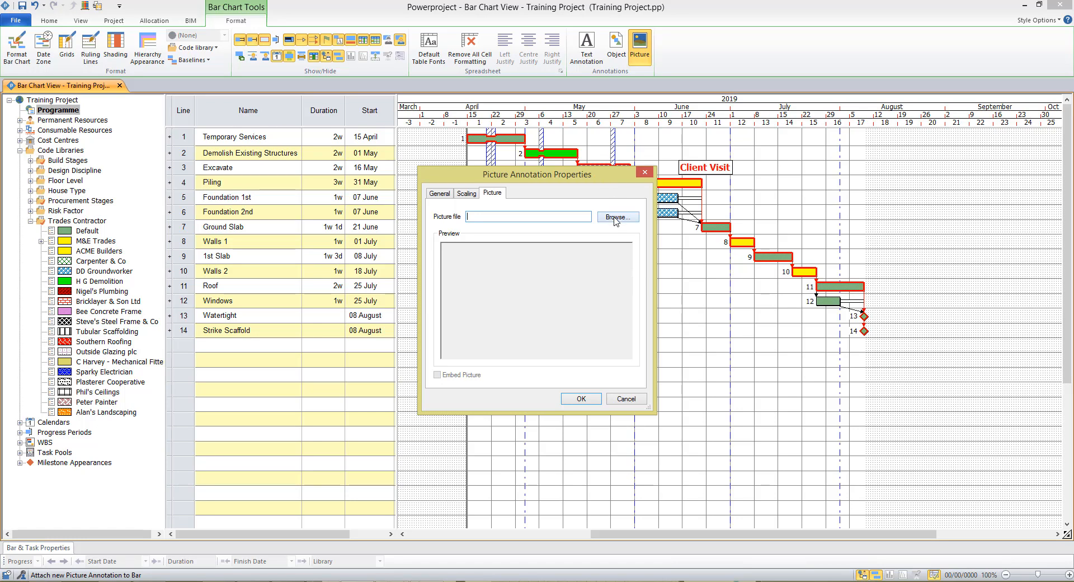
- Load PRELIM.WMF as the picture annotation's image
click(615, 217)
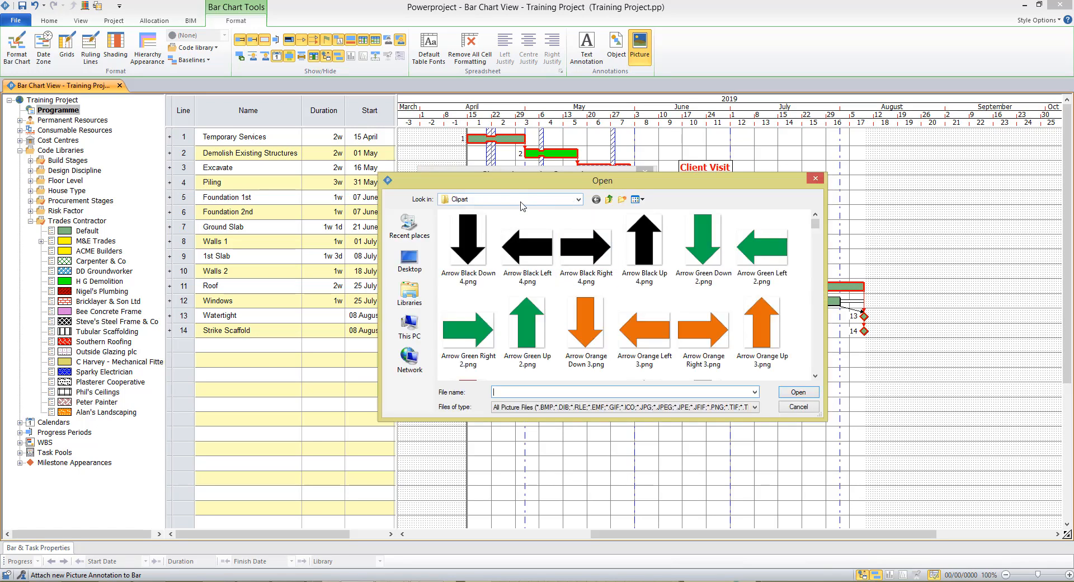
click(522, 203)
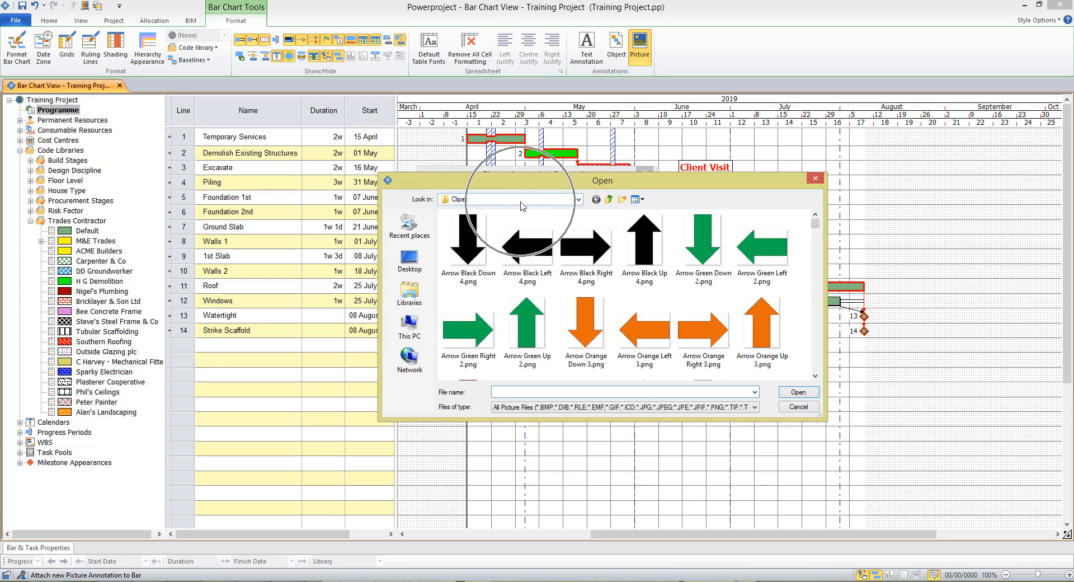
click(817, 239)
scroll(818, 246, down, 5)
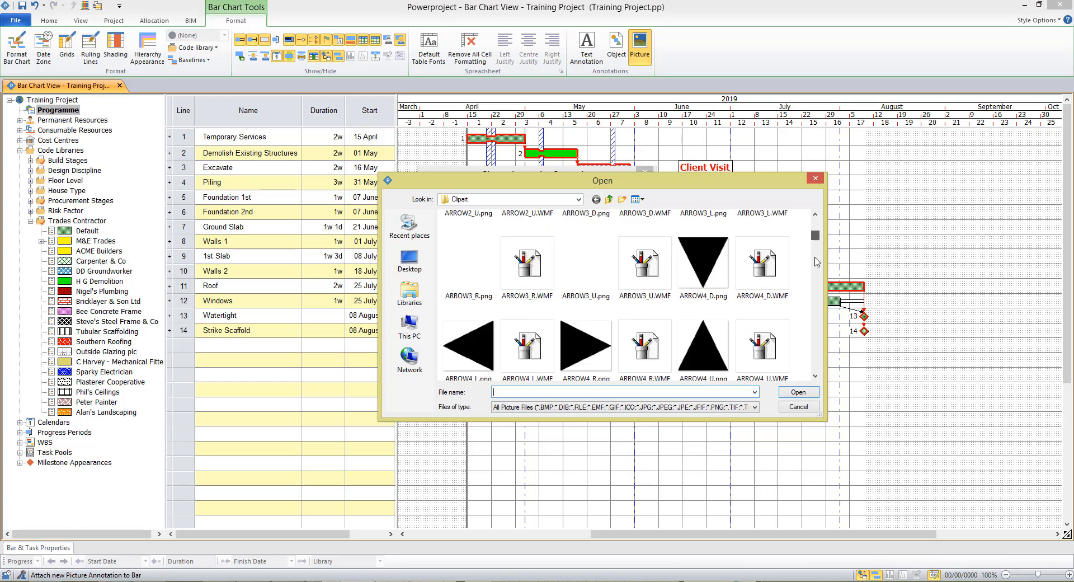
click(621, 391)
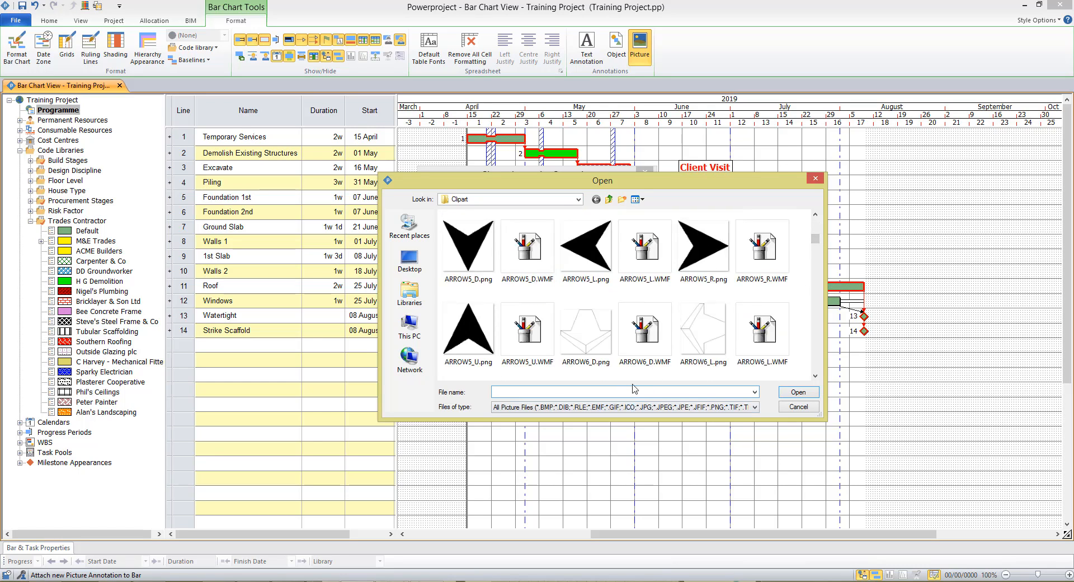
text(pre)
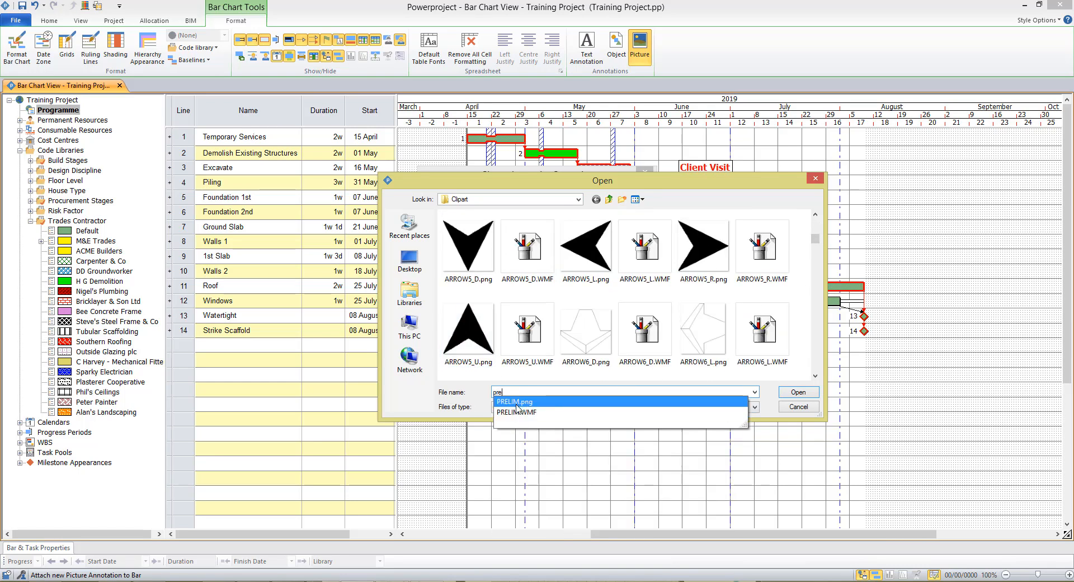
click(519, 413)
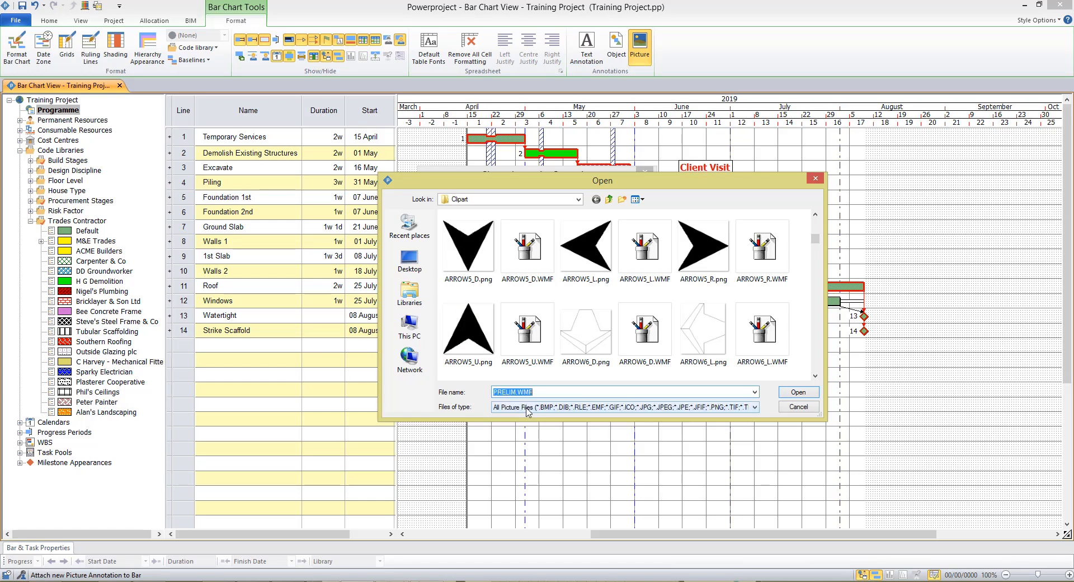
click(795, 394)
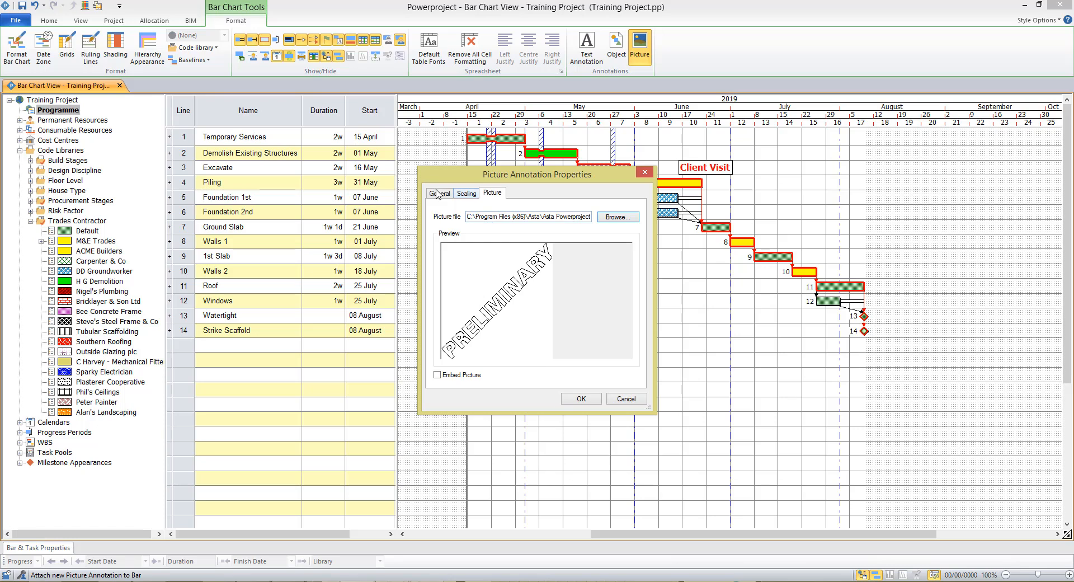
- Set the picture annotation's background colour to None
click(440, 194)
click(507, 228)
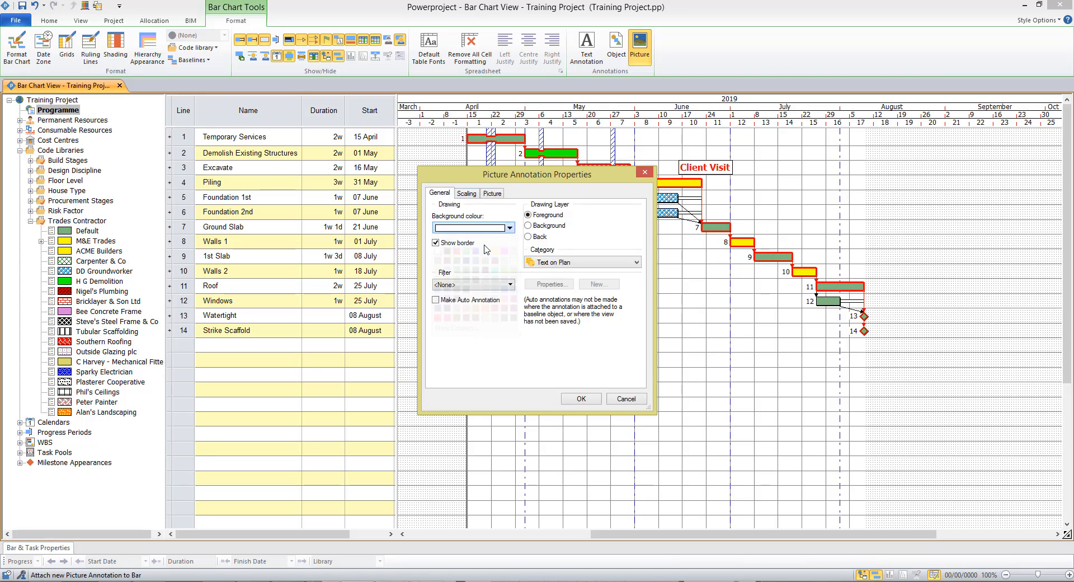
click(449, 242)
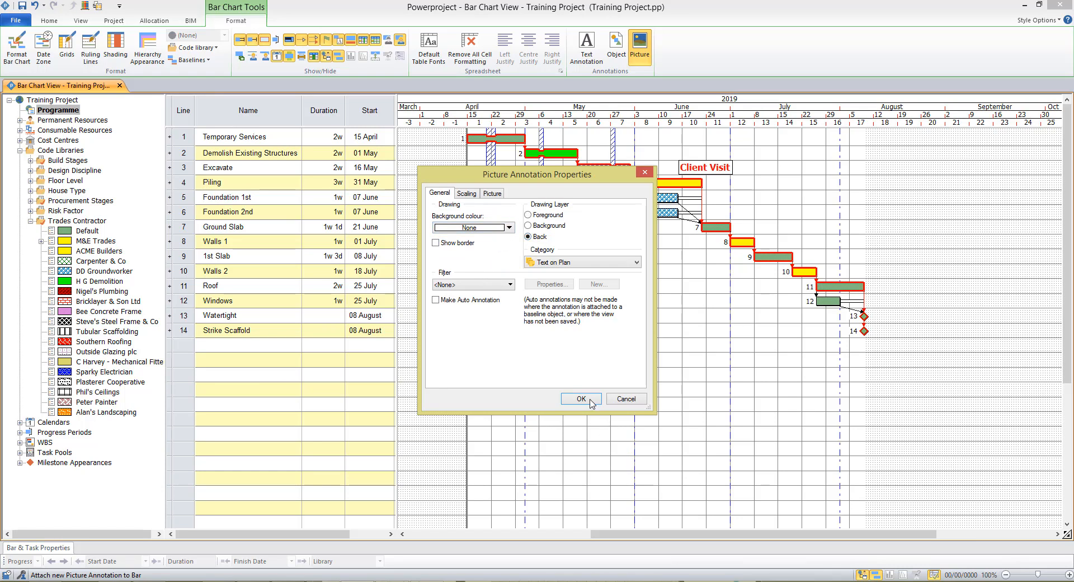
- Apply the picture settings and stretch the PRELIMINARY watermark's right edge to late July
click(582, 399)
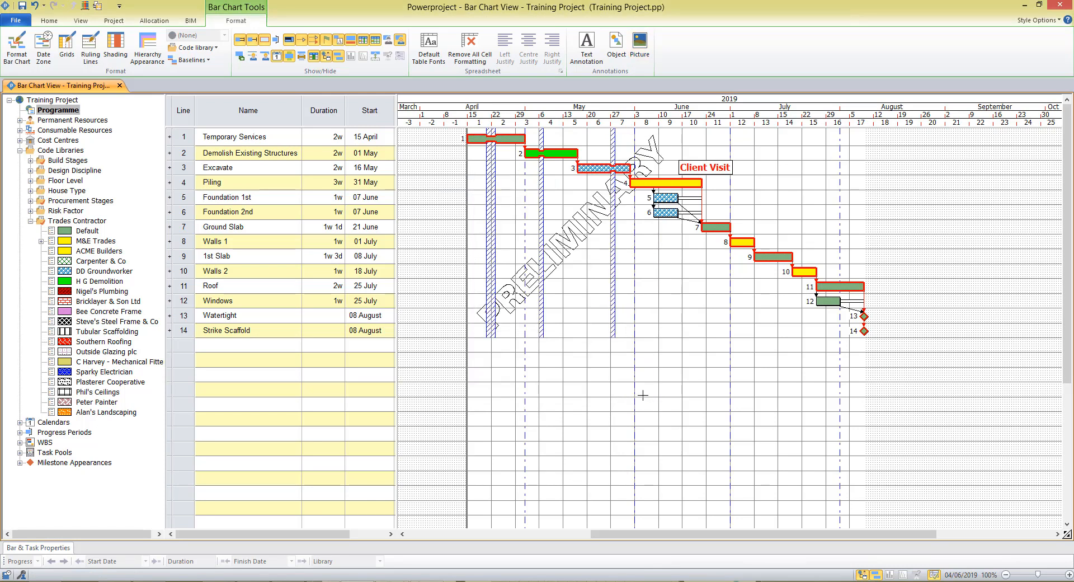
click(589, 305)
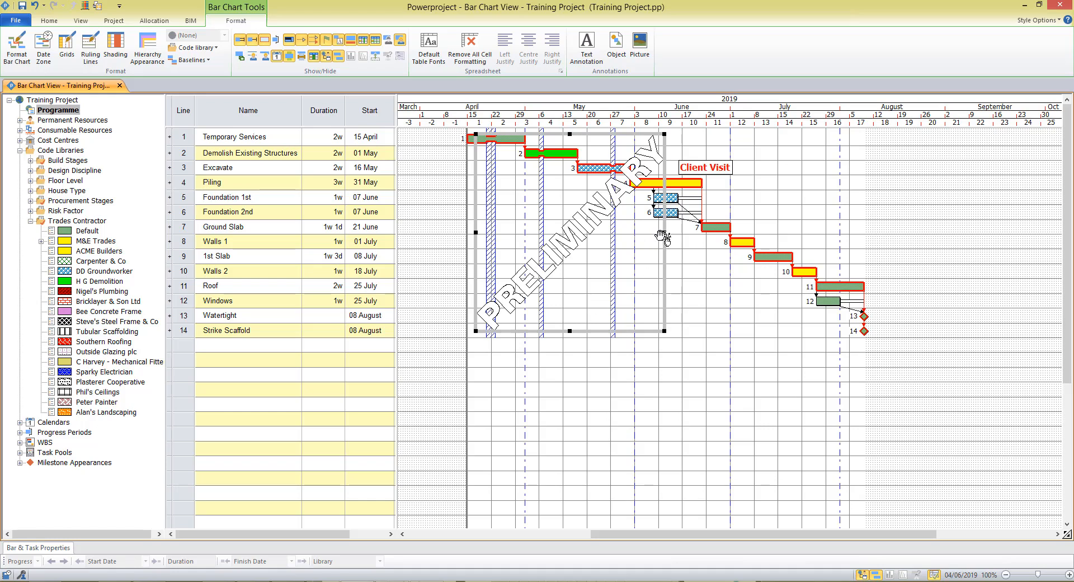
drag(665, 232, 829, 276)
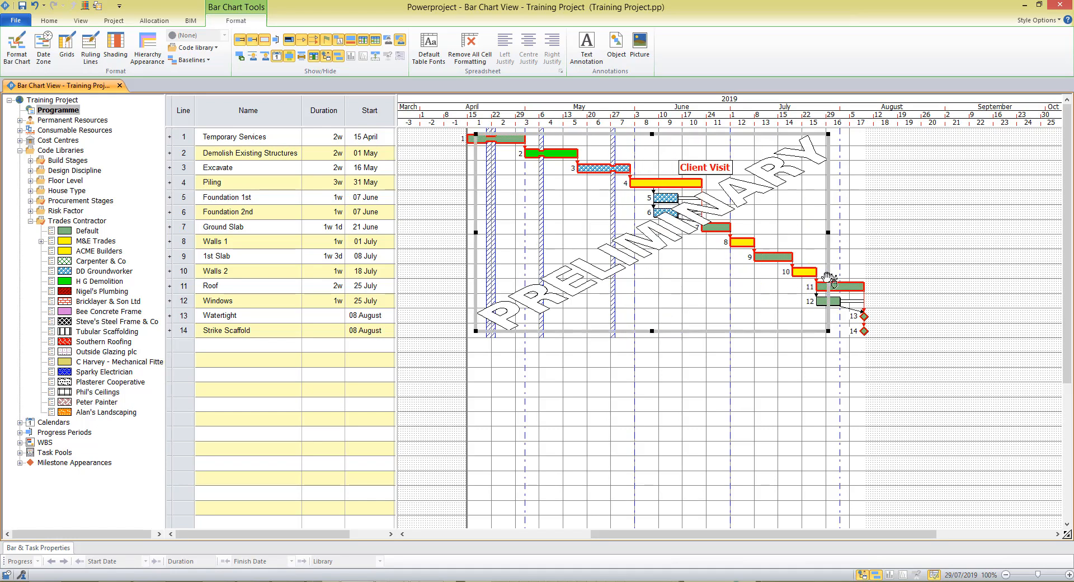
click(770, 413)
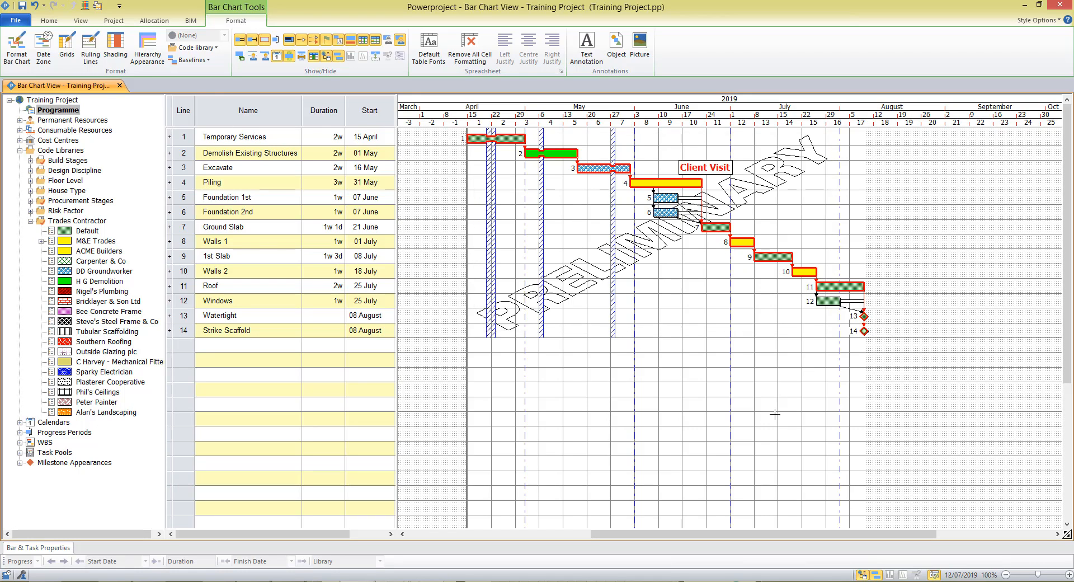
- Preview the printed Training Project bar chart from the Print dialog's Details tab
click(100, 9)
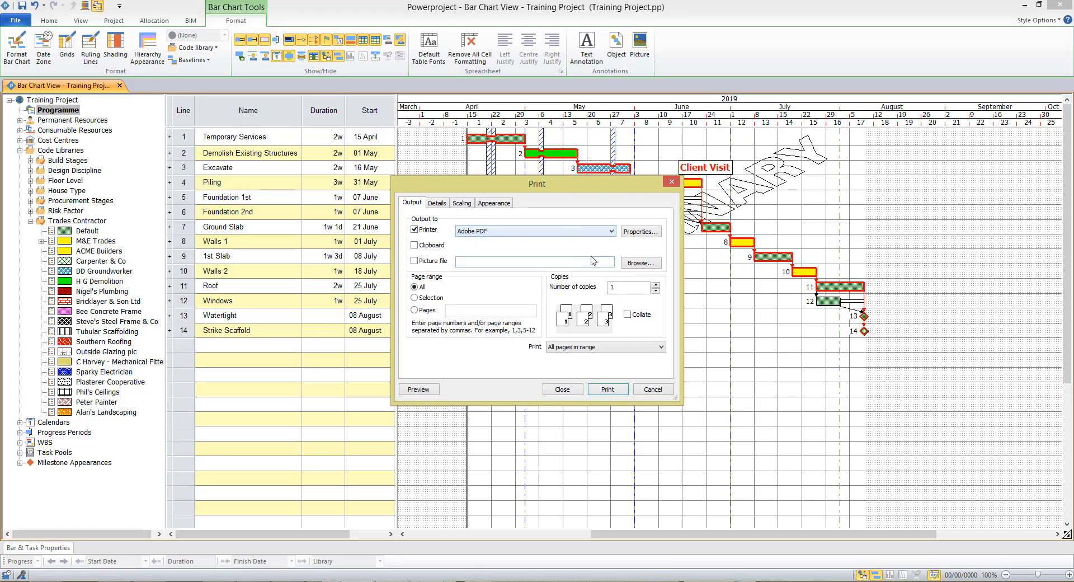
click(439, 204)
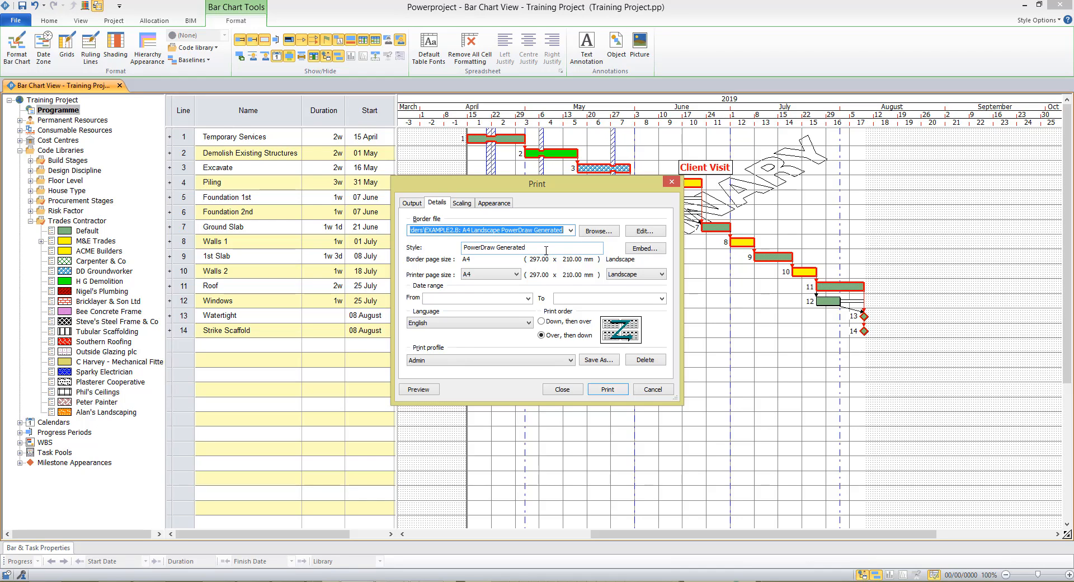
click(420, 390)
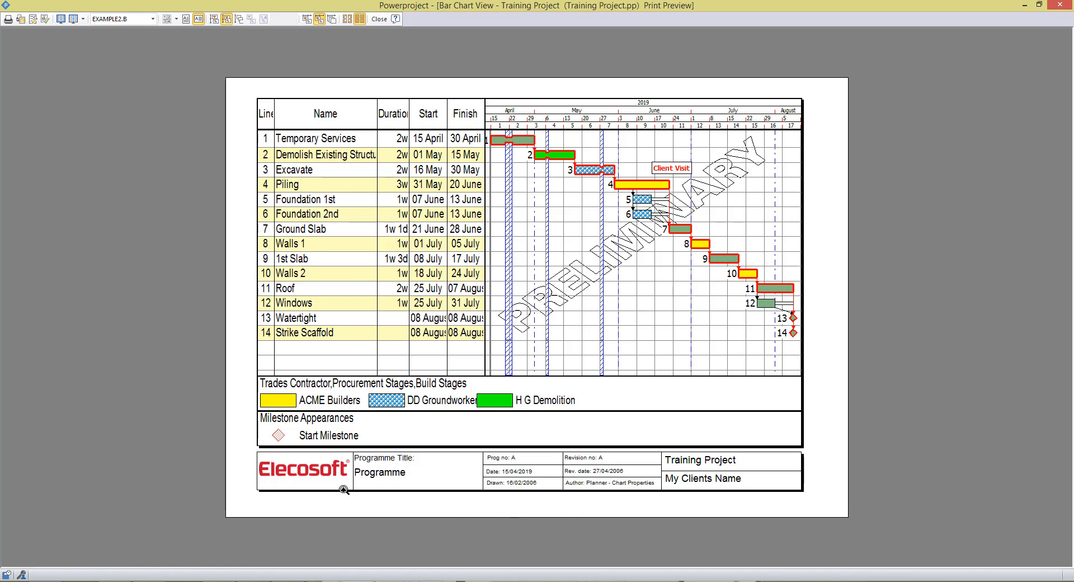
- Change the print preview's border template to CHT-A4L.B
click(153, 20)
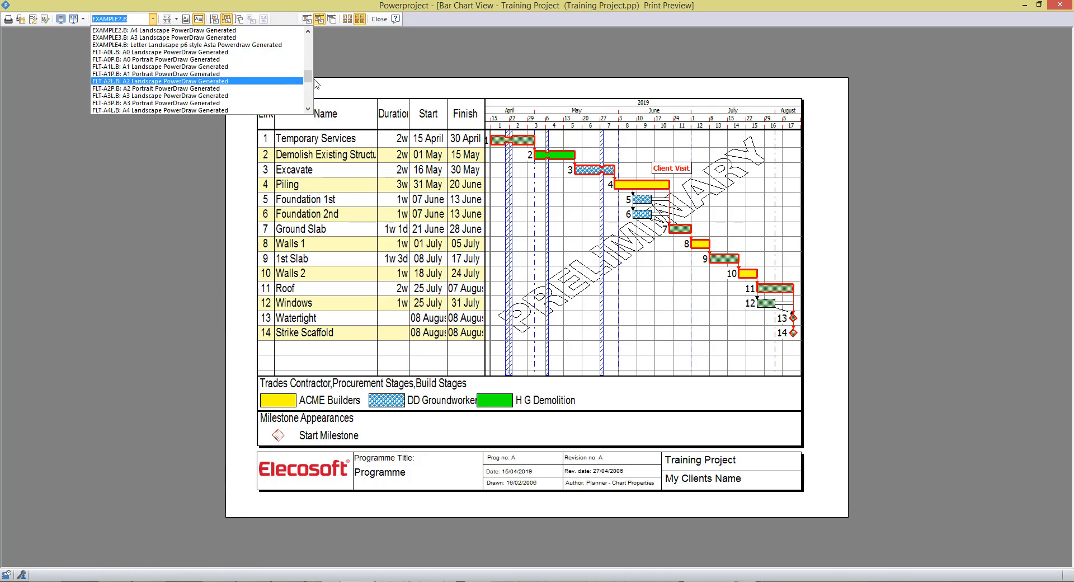
mouse_move(309, 77)
mouse_down()
mouse_move(307, 56)
mouse_move(307, 66)
mouse_up()
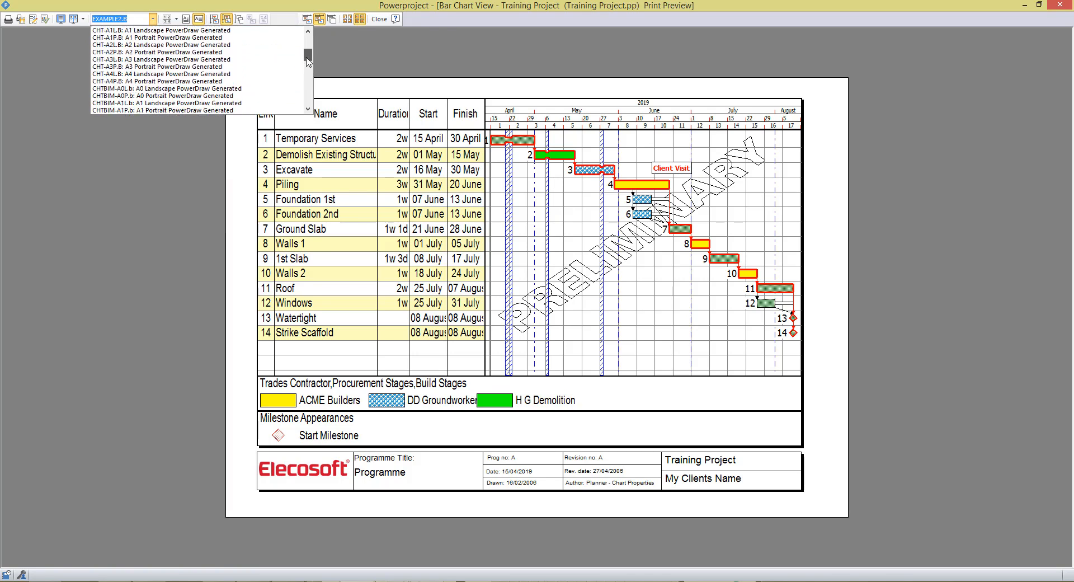
click(136, 75)
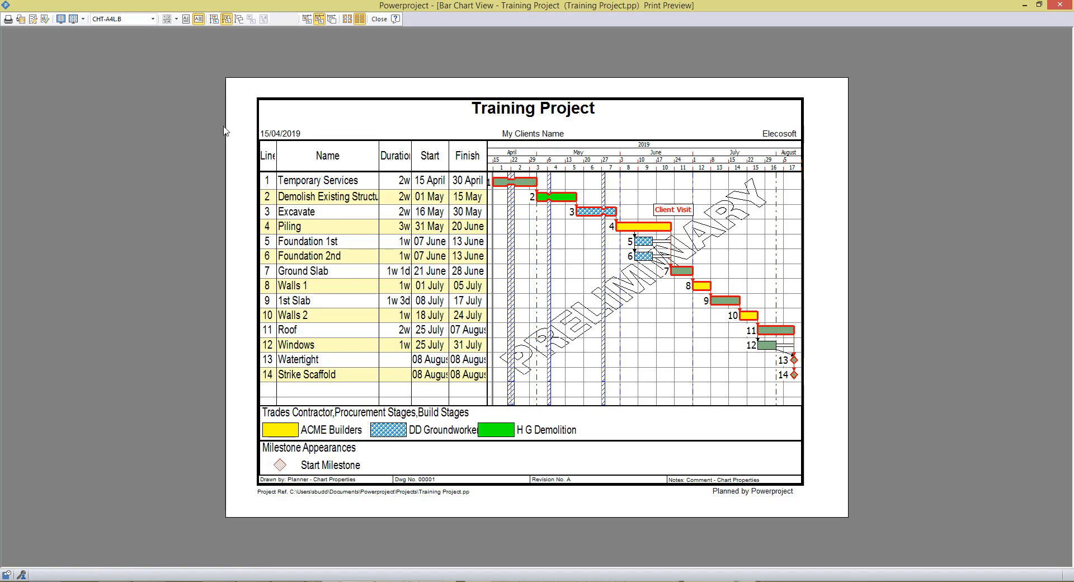
- Edit the CHT-A4L.B border file in Powerdraw from the Print dialog's Details tab
click(21, 26)
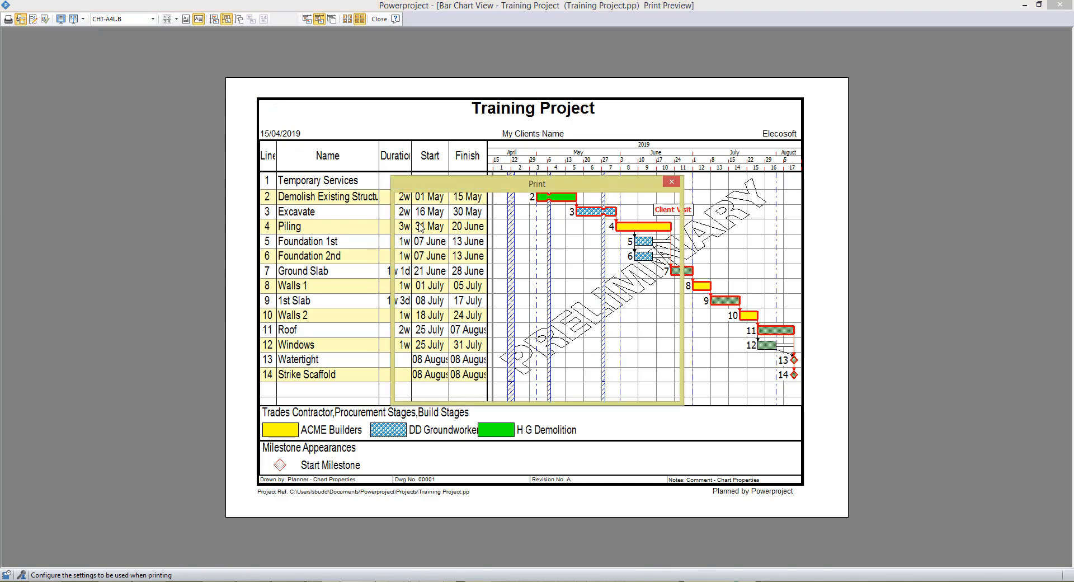
click(438, 204)
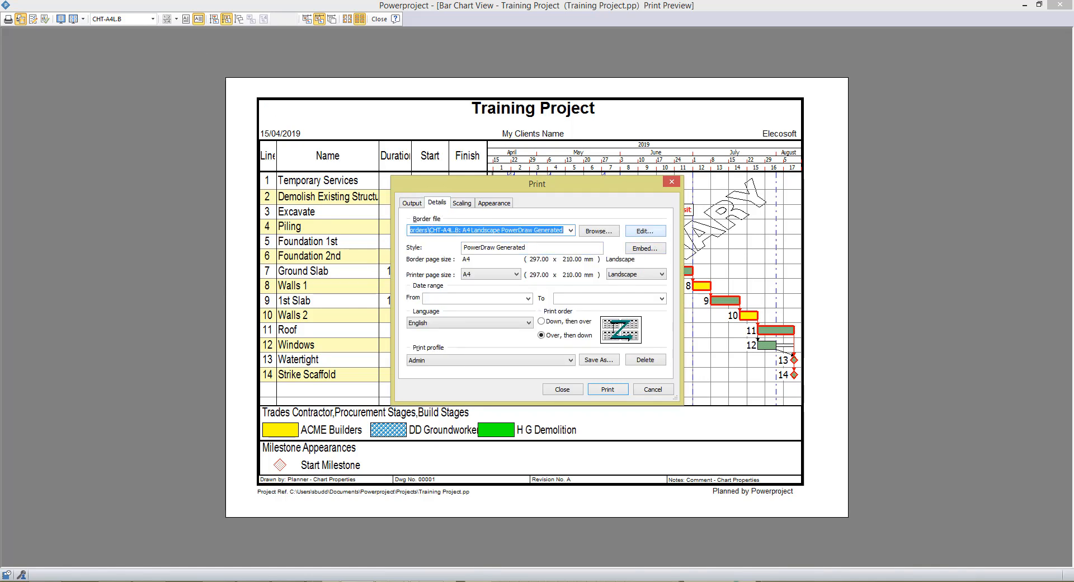
click(645, 231)
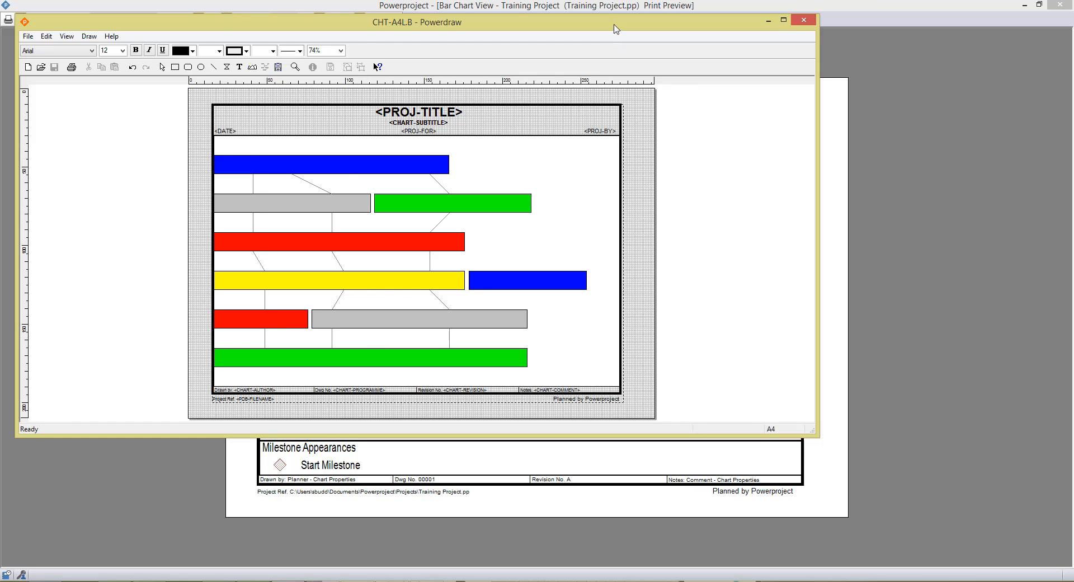
- Insert the Elecosoft-Logo picture near the top right of the border header
drag(616, 29, 727, 80)
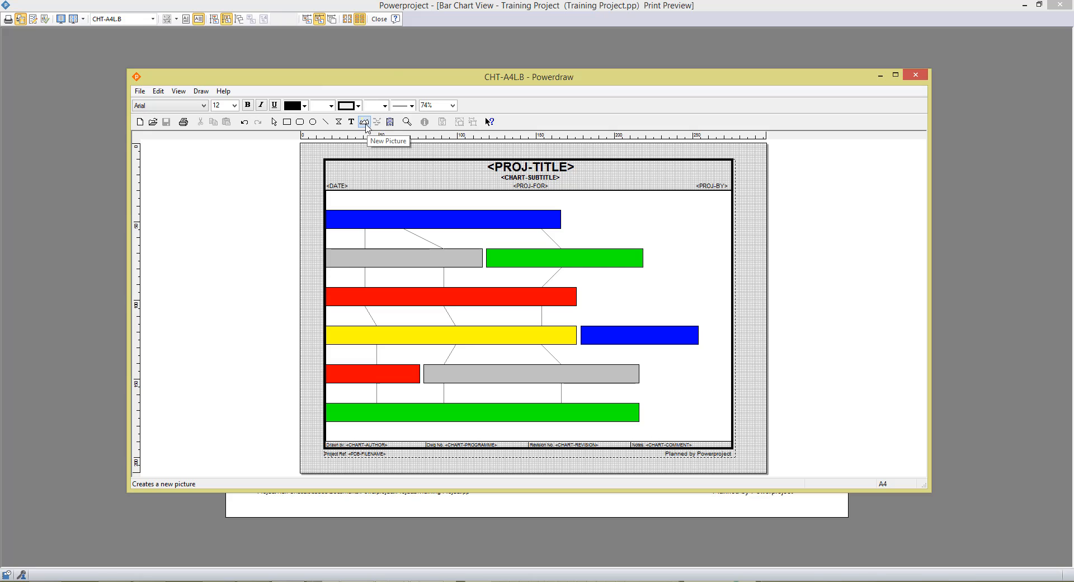
click(367, 124)
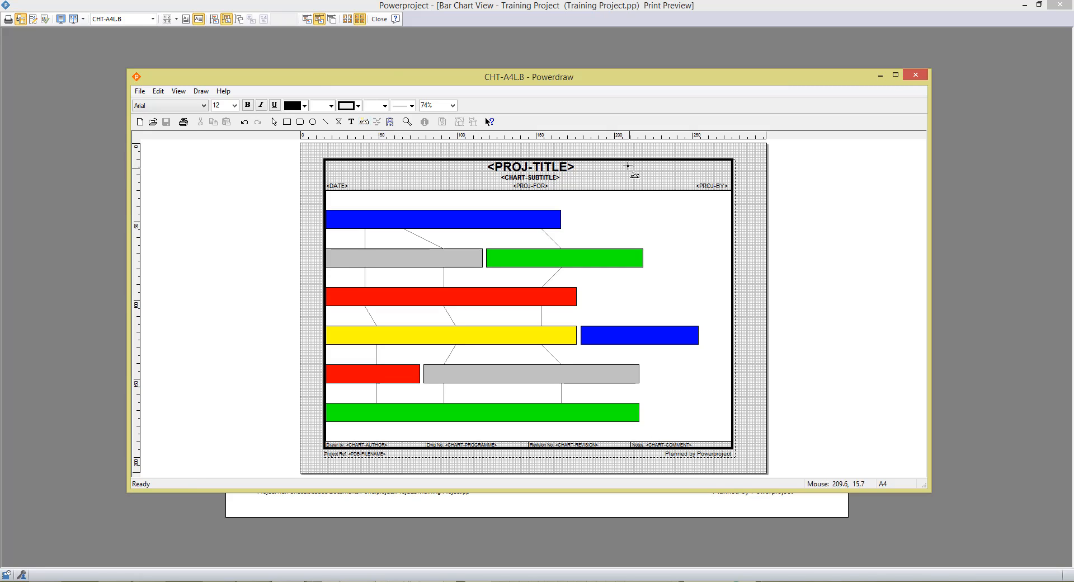
drag(628, 167, 679, 186)
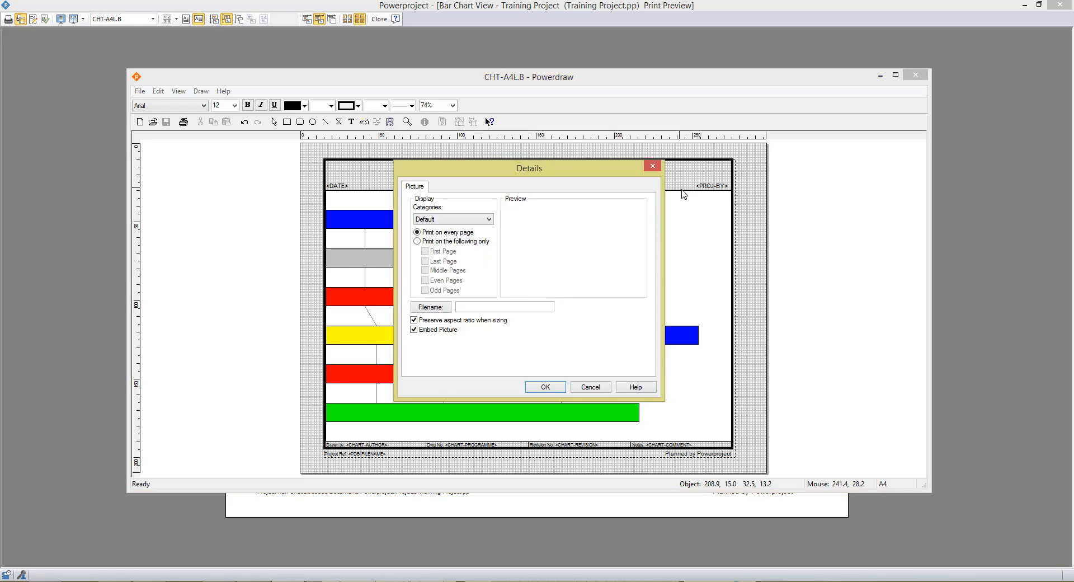
click(435, 309)
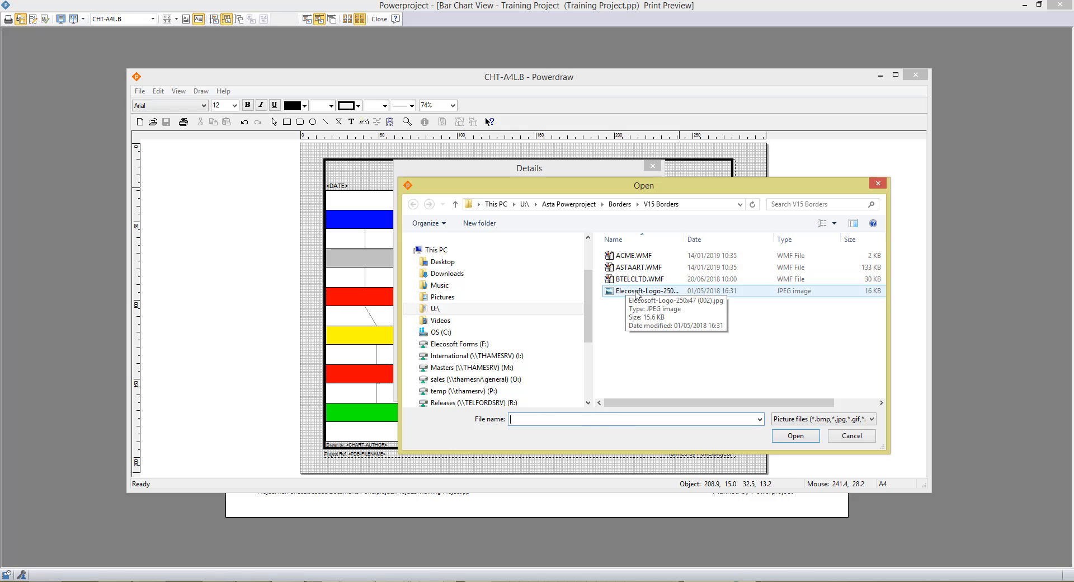
click(637, 291)
click(802, 436)
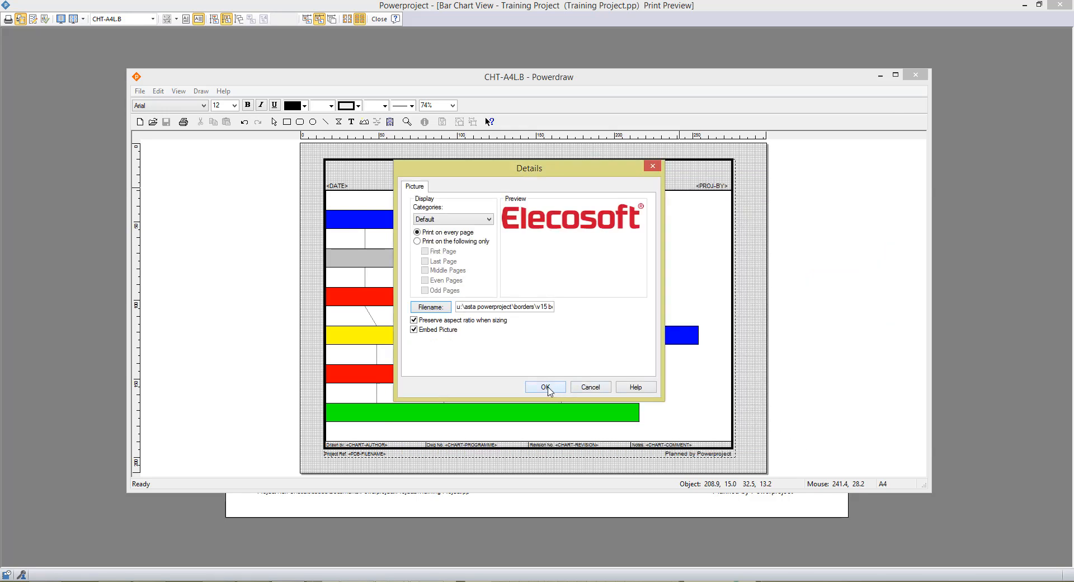
click(547, 388)
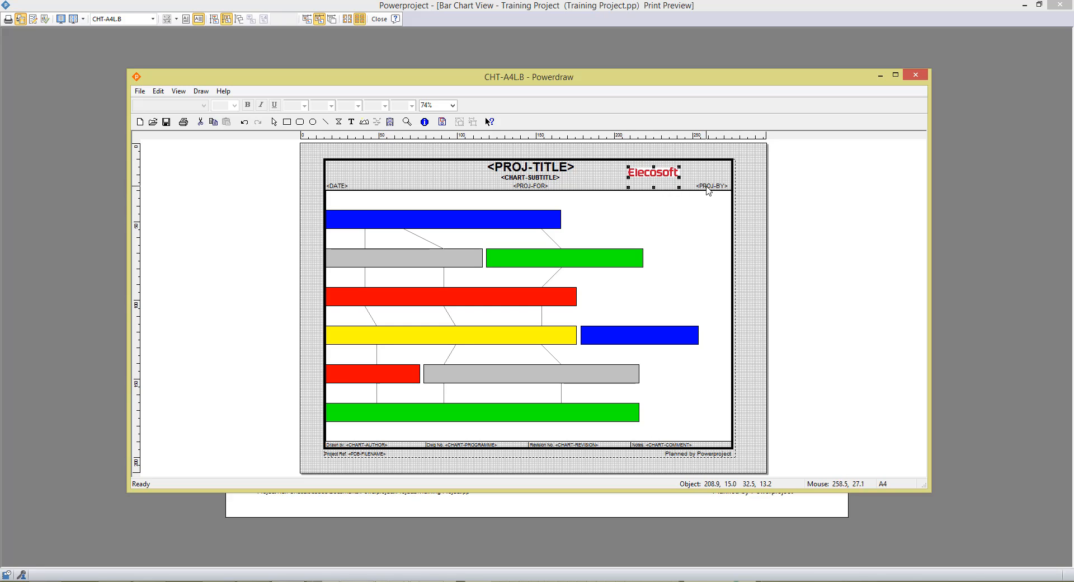
- Delete the <PROJ-BY> field text and shift the logo into the header's right corner
click(709, 186)
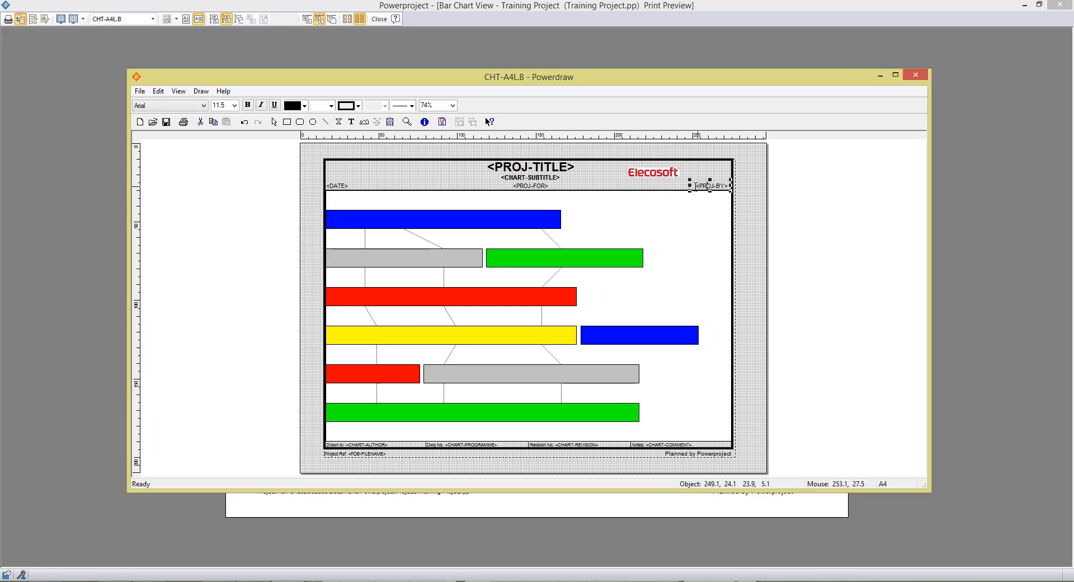
drag(695, 186, 729, 190)
key(Delete)
click(664, 175)
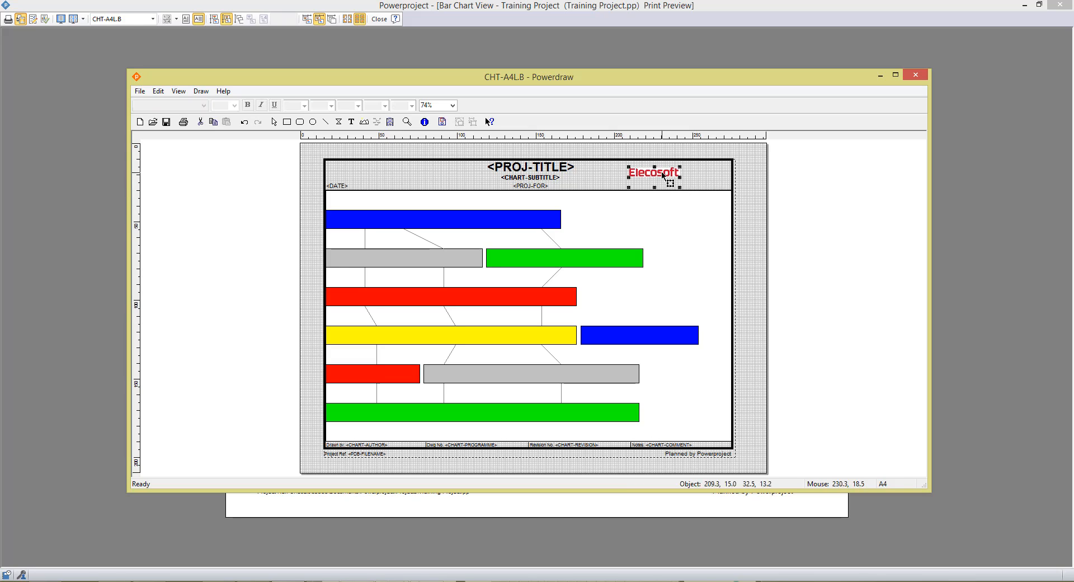
drag(663, 174, 696, 173)
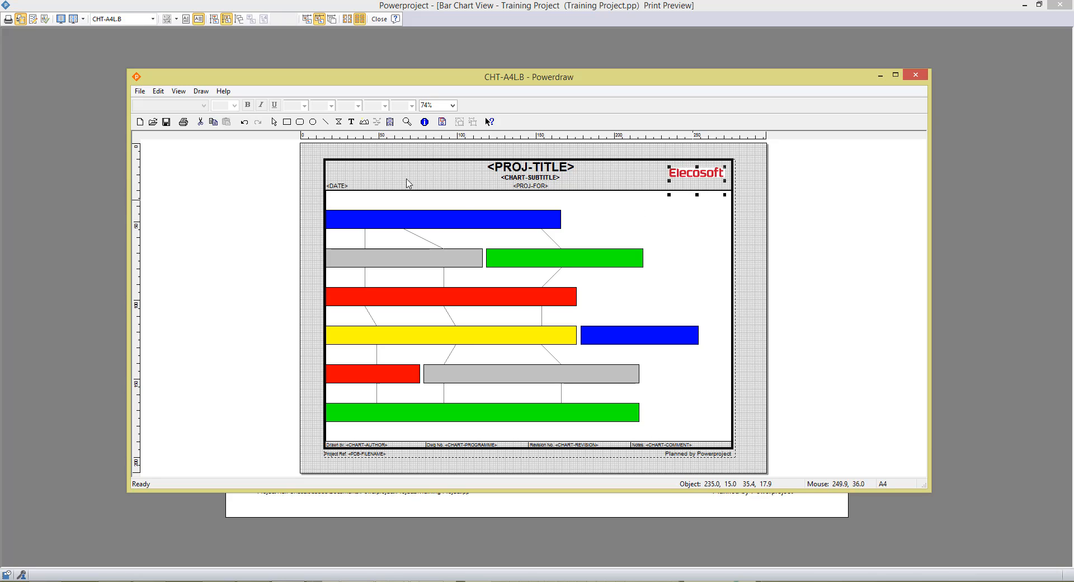
click(140, 91)
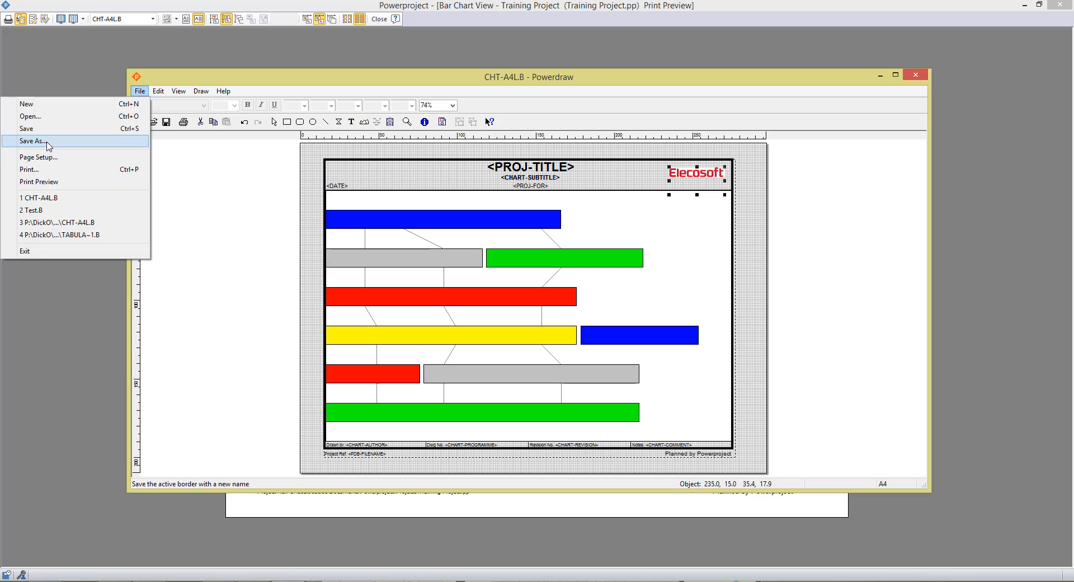
- Save the edited border as New Border.B and go back to Powerproject's Print dialog
click(48, 142)
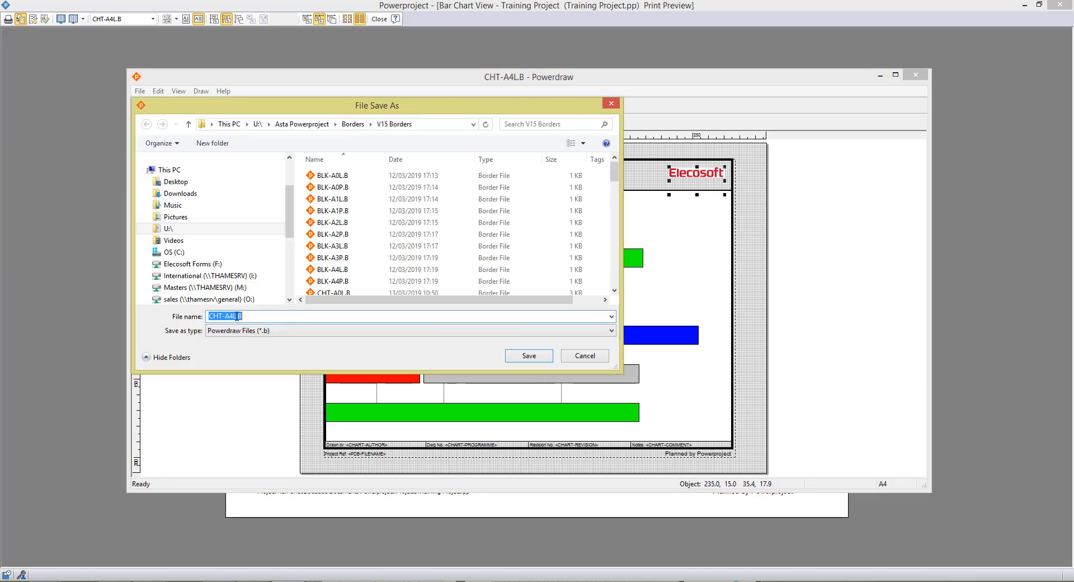
drag(237, 316, 193, 324)
text(New Border)
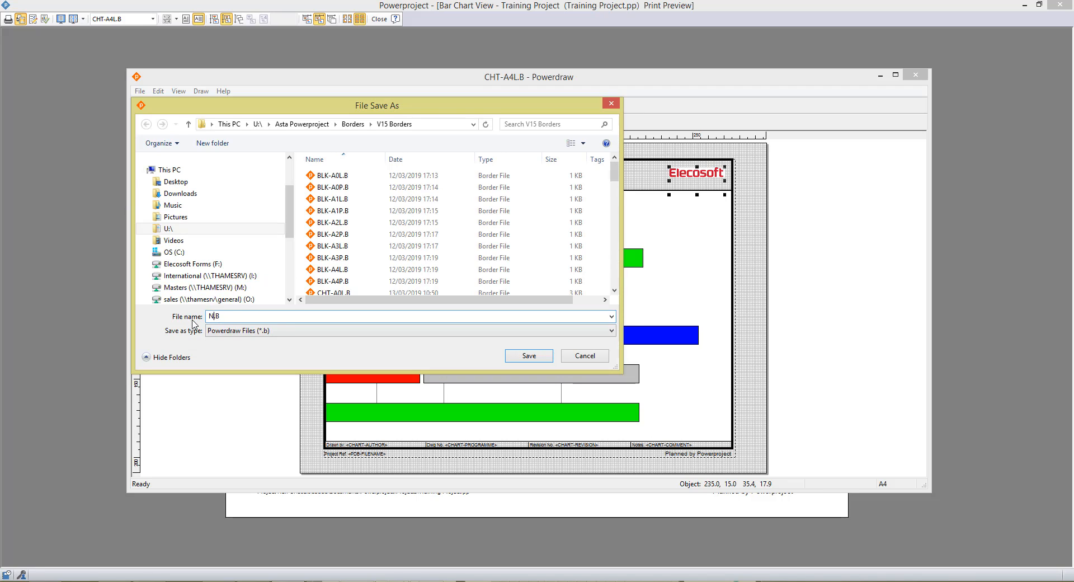
click(525, 358)
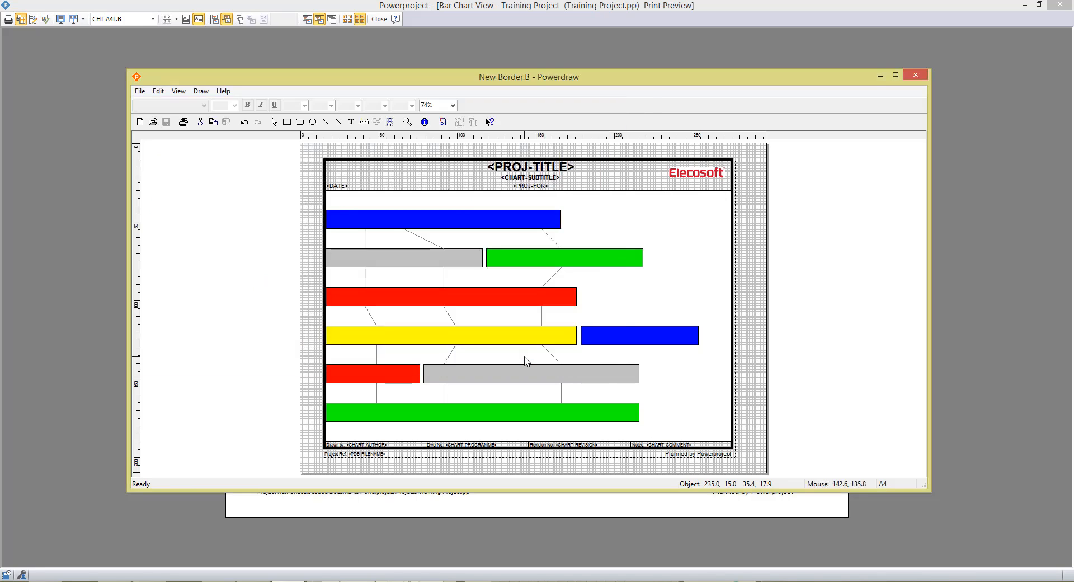
click(547, 519)
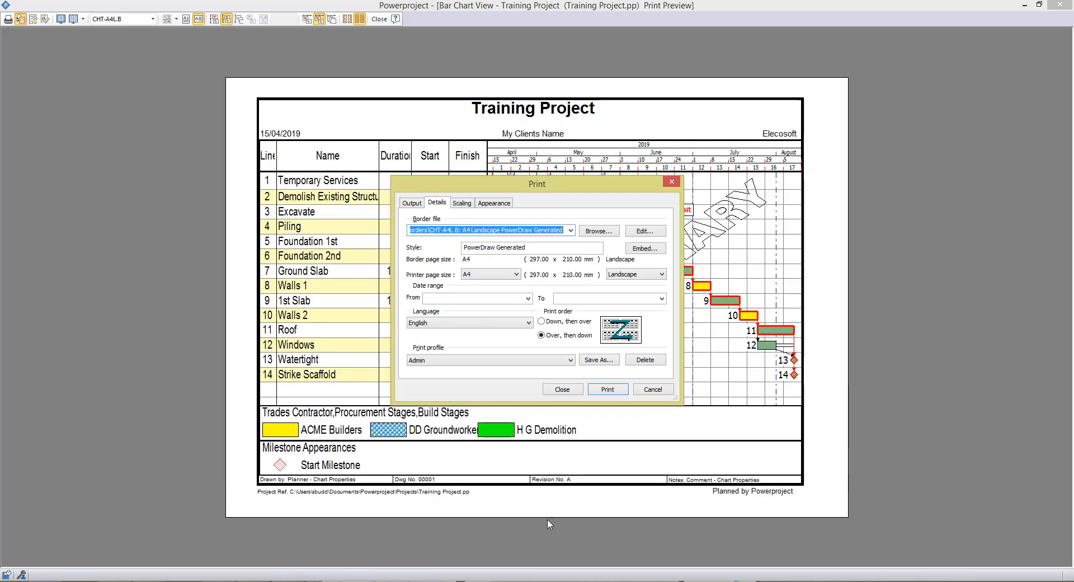
- Choose Test.B as the print border file and close the Print dialog to preview it
click(571, 230)
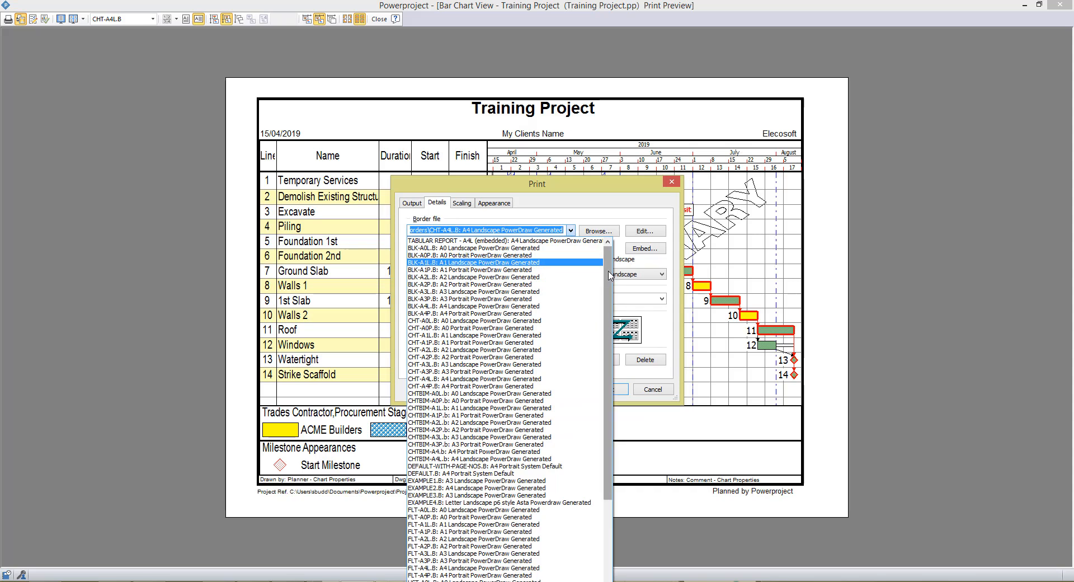
drag(610, 335, 599, 422)
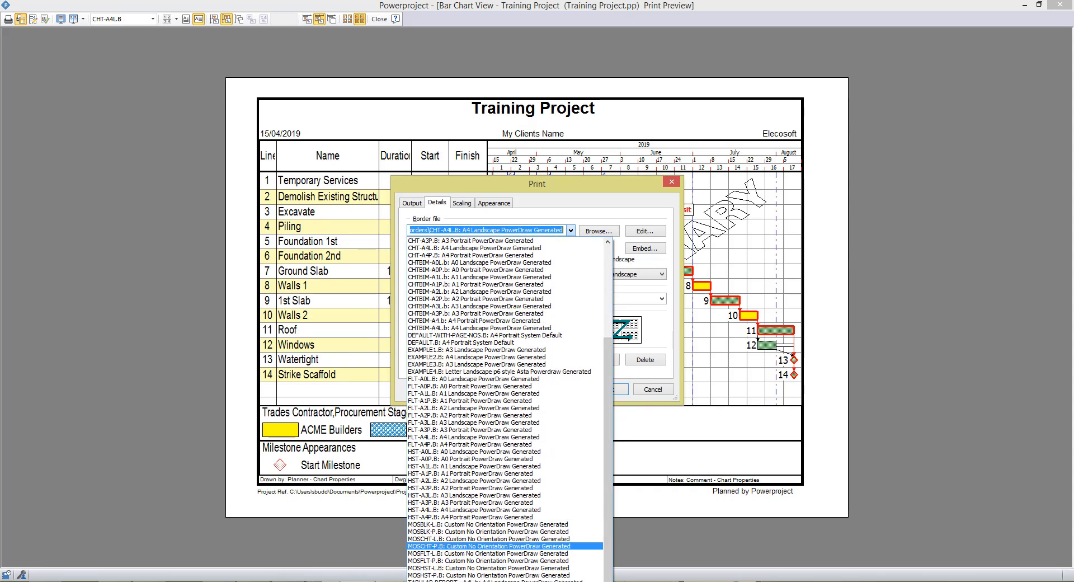
click(503, 581)
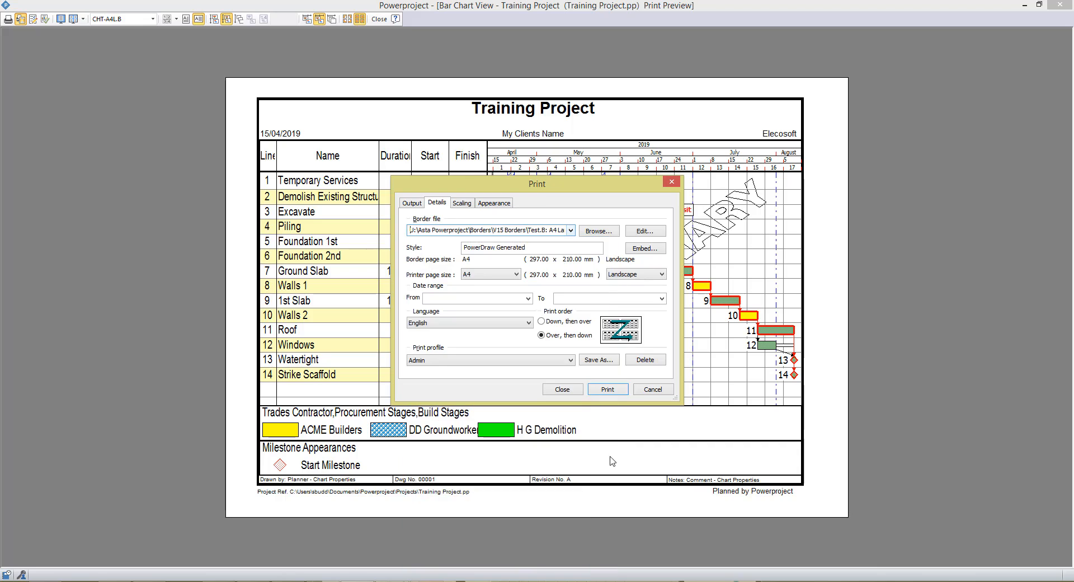
click(562, 389)
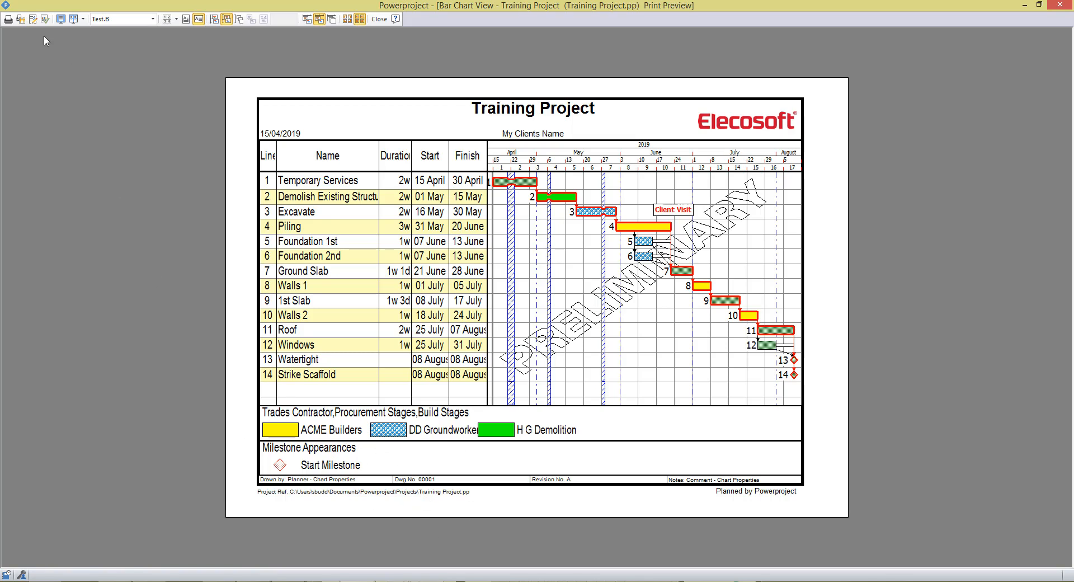
- Untick the Milestone appearances legend in the print Appearance settings and zoom into the preview
click(20, 19)
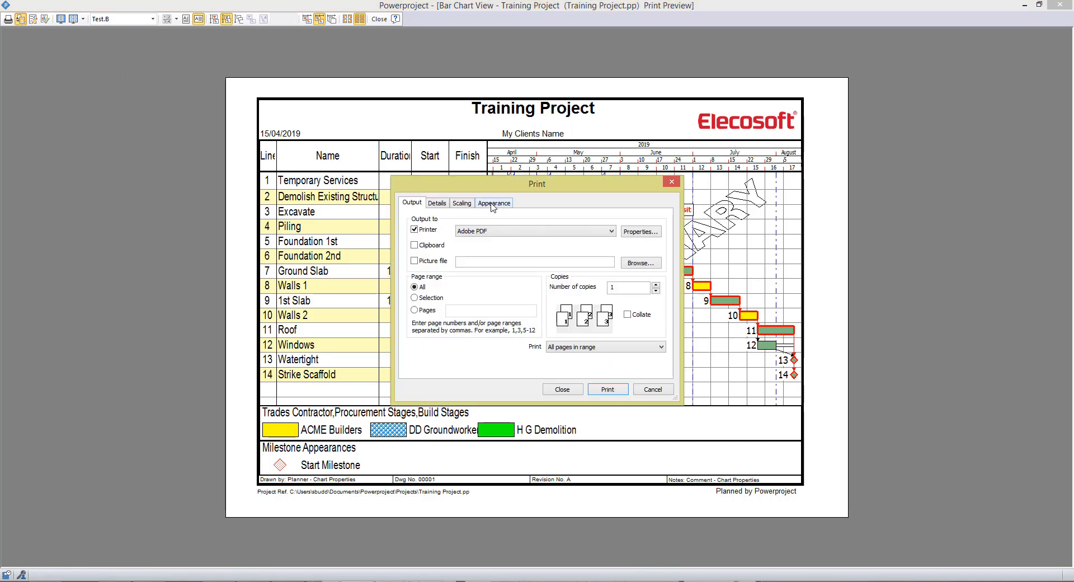
click(493, 205)
click(415, 221)
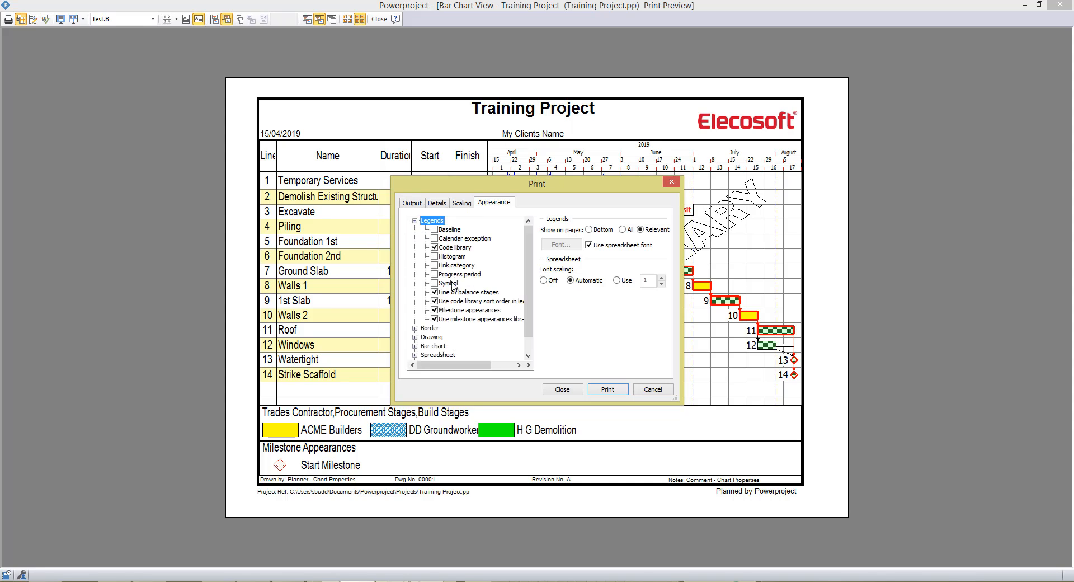
click(434, 311)
click(562, 389)
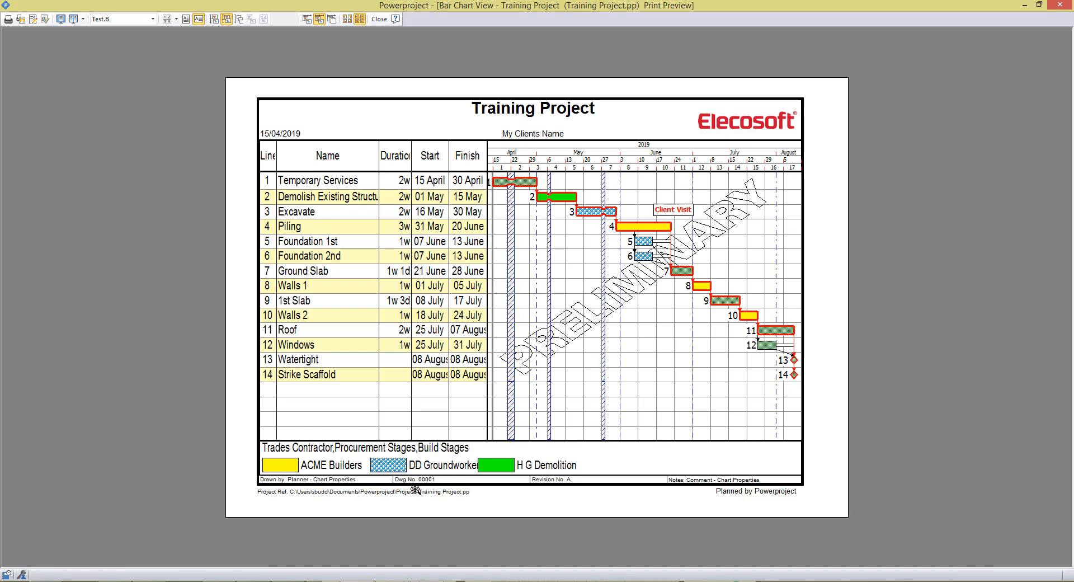
click(343, 483)
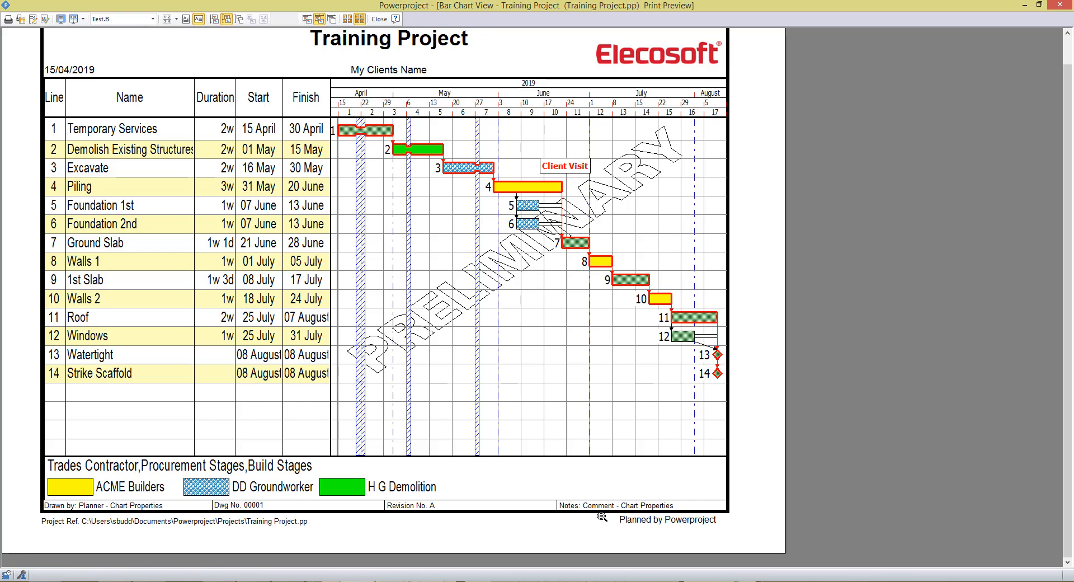
- Change the Comment output field to 'Notes' and enter the author's name as Drawn by
click(143, 509)
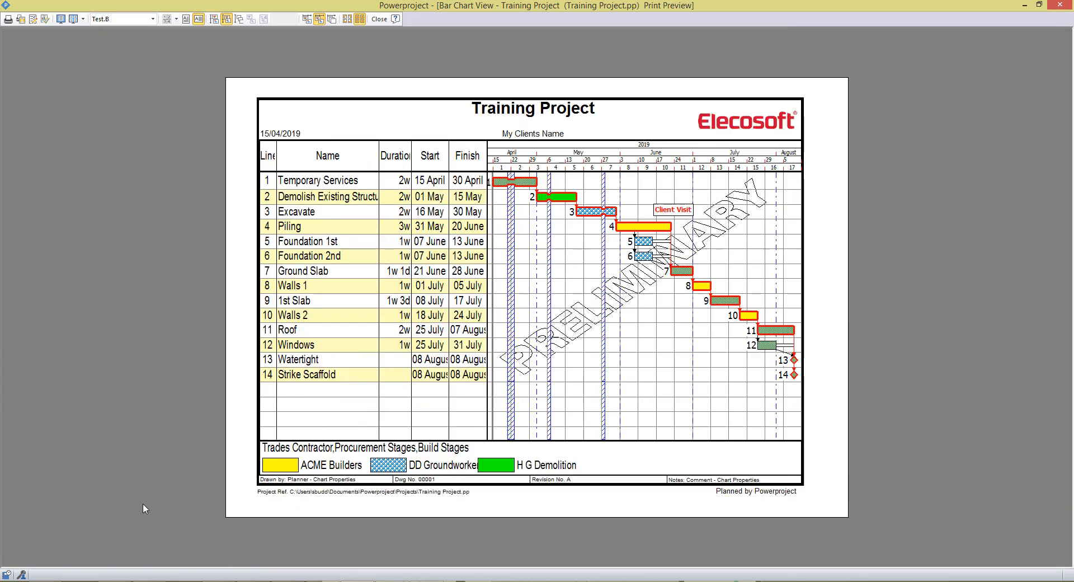
click(34, 24)
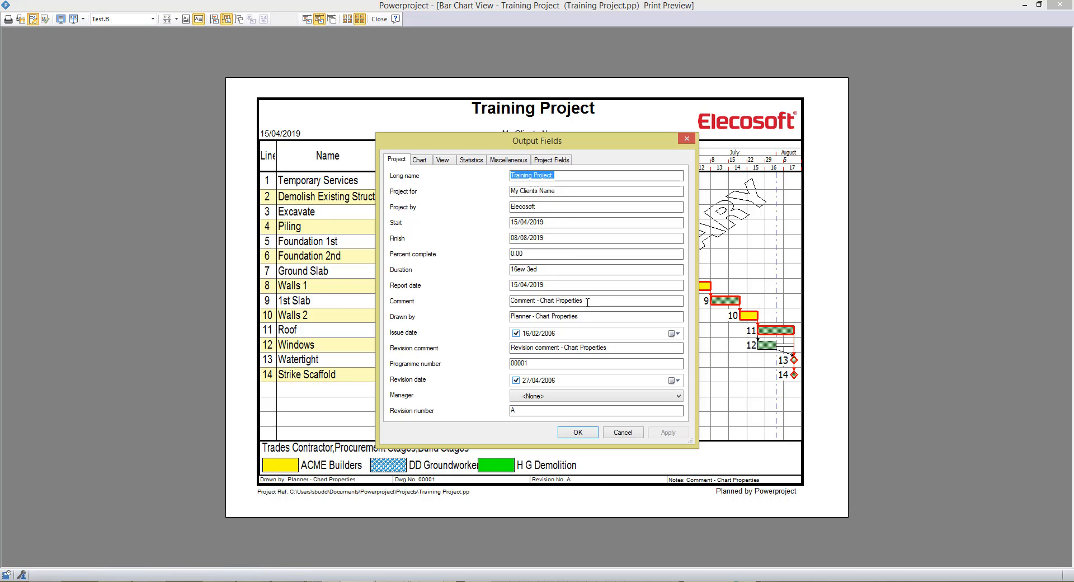
drag(585, 302, 481, 287)
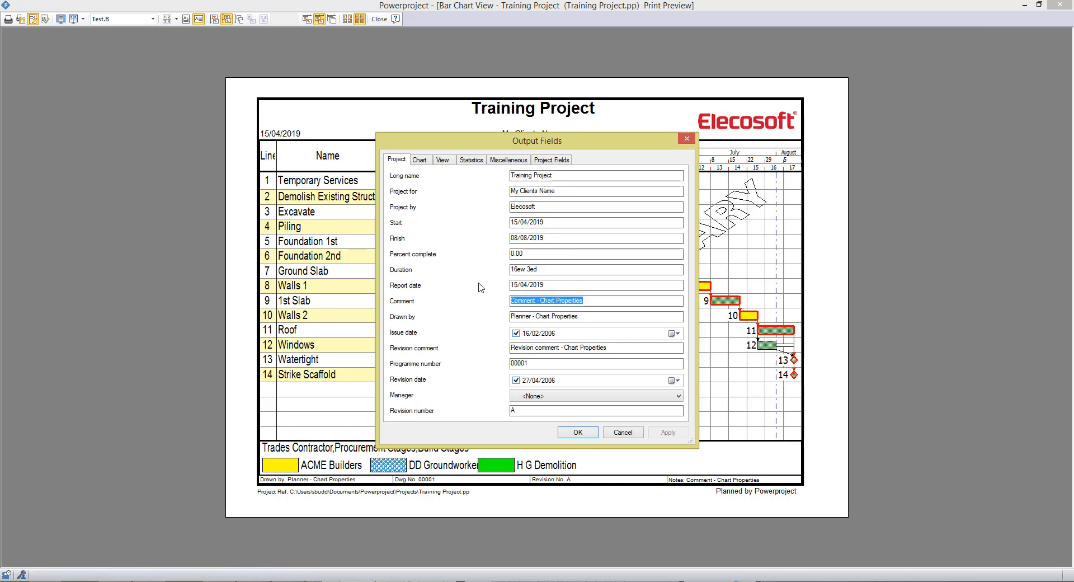
text(Notes)
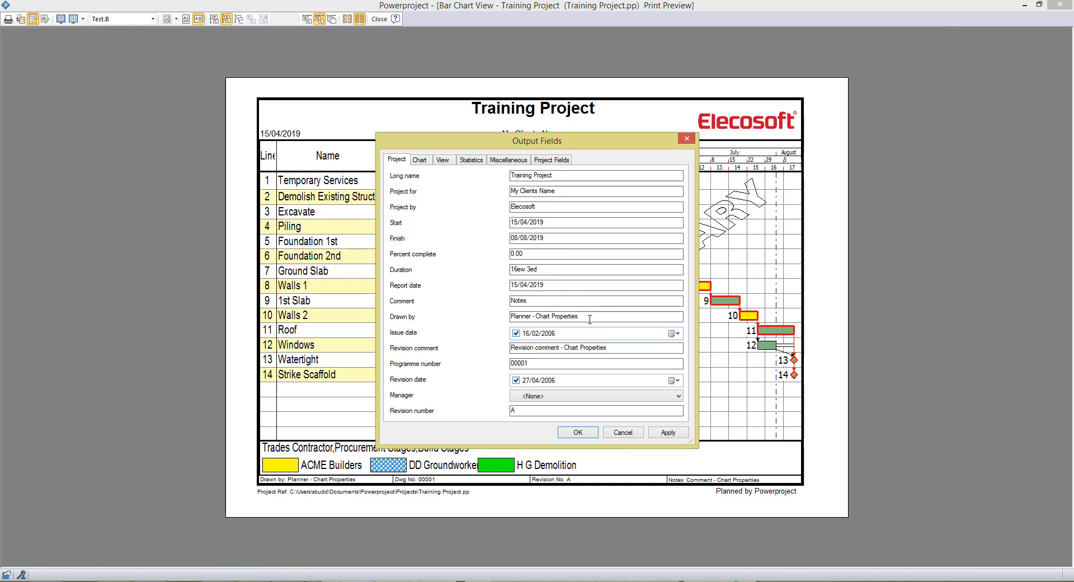
key(Tab)
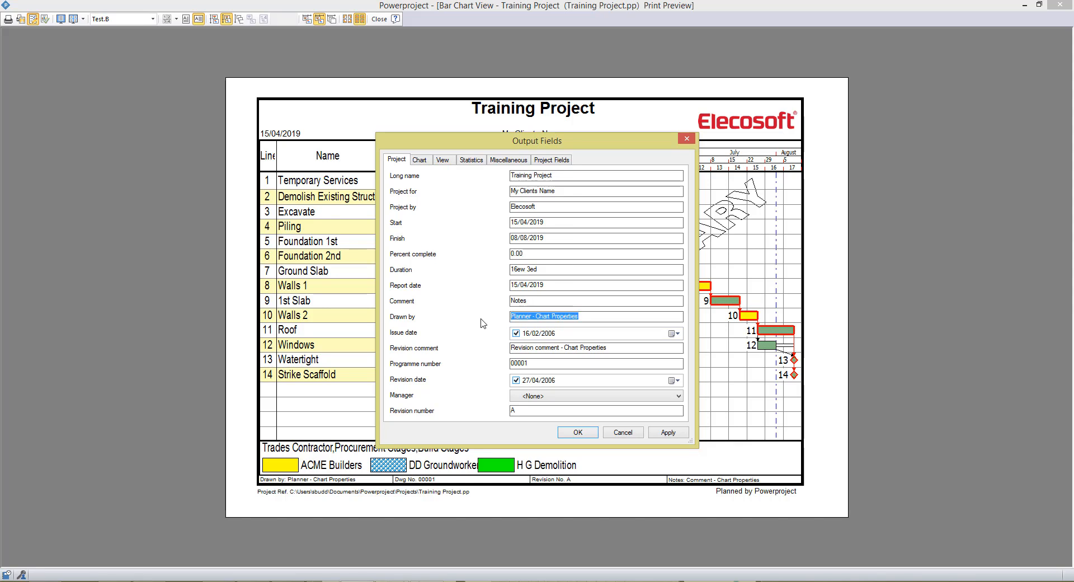
text(Sam Boyd-Leslie)
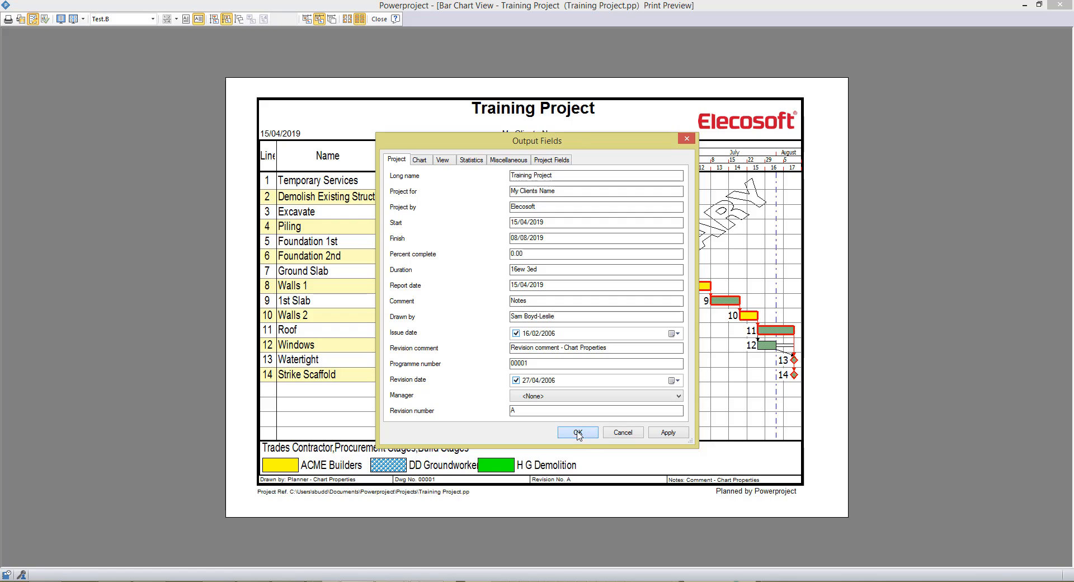
click(578, 432)
click(579, 484)
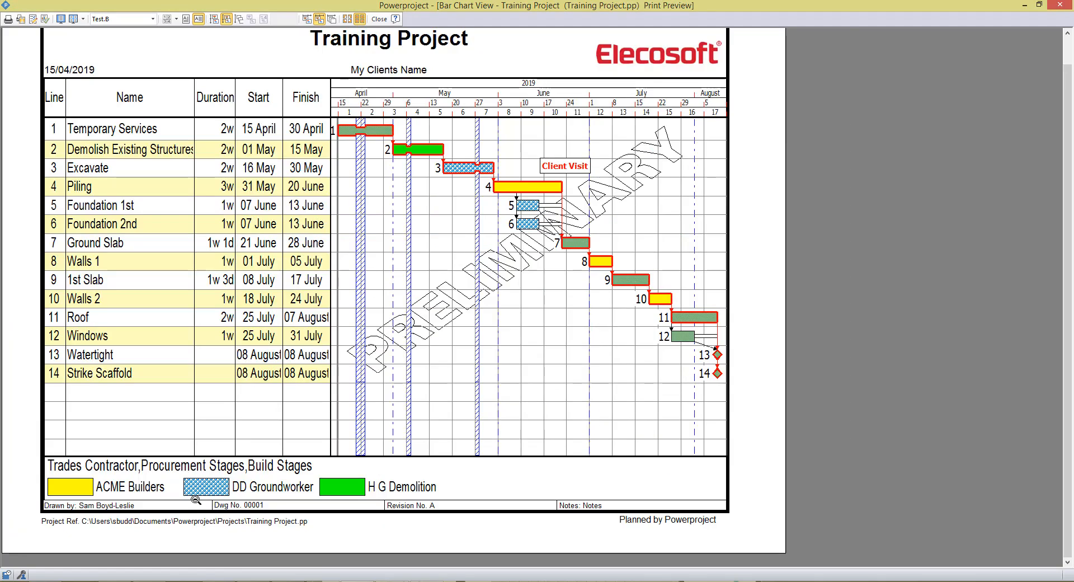